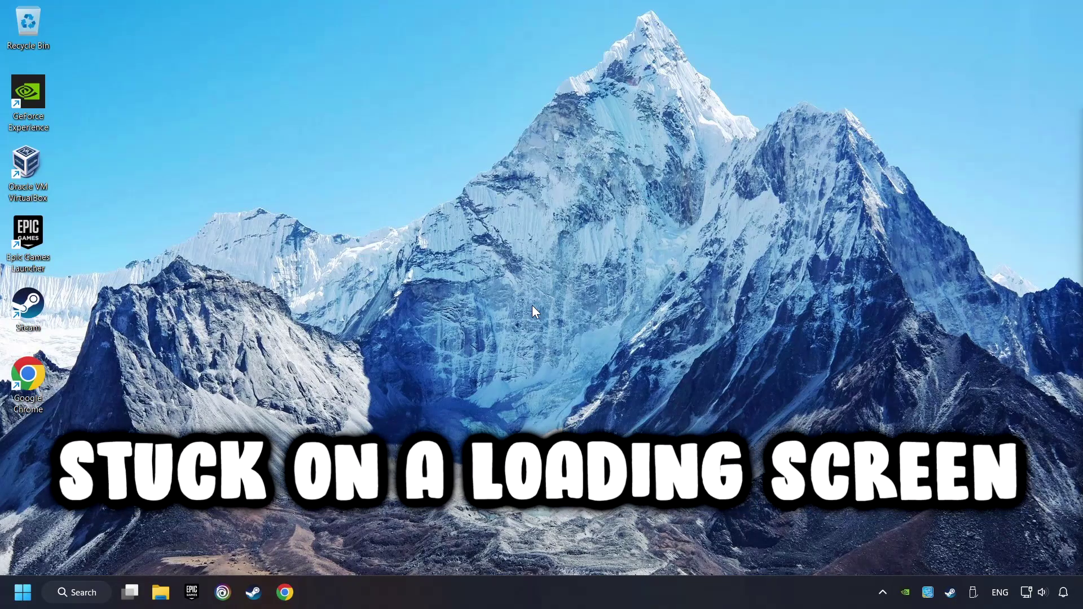
- Search 'device manager' from the taskbar and launch the Device Manager best match
left_click(81, 593)
type("device manager")
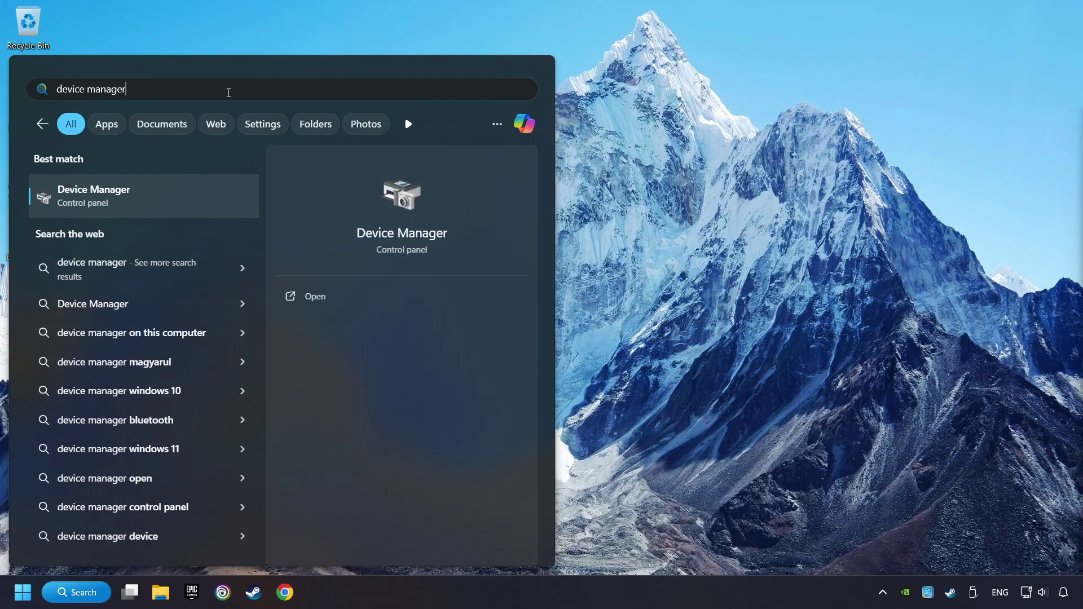
left_click(221, 198)
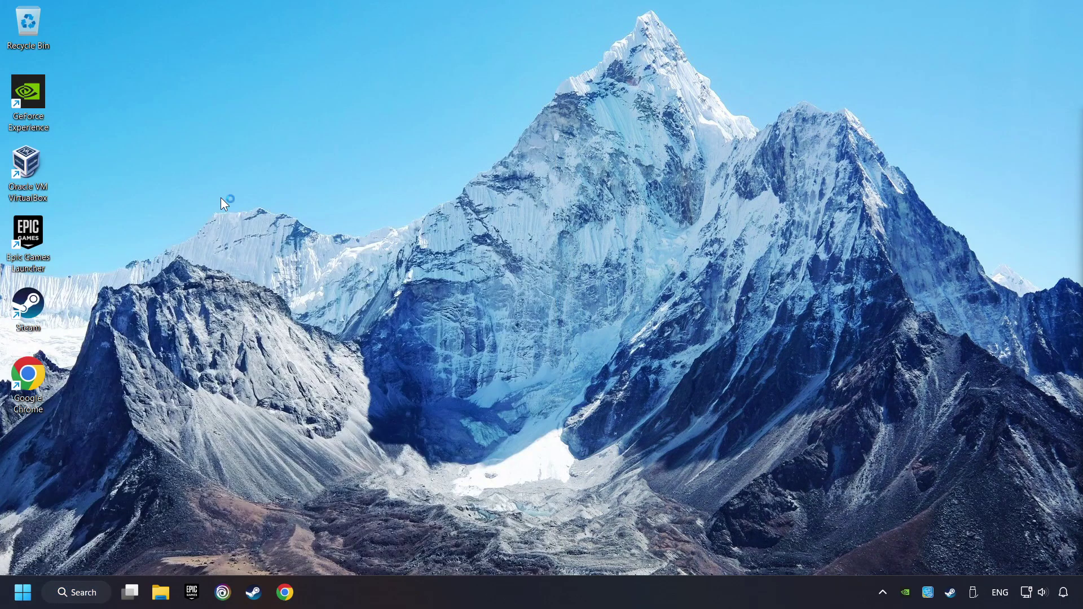
- Run an automatic driver search for the NVIDIA GeForce GTX 1050 Ti, then close Device Manager
left_click_drag(212, 41, 409, 103)
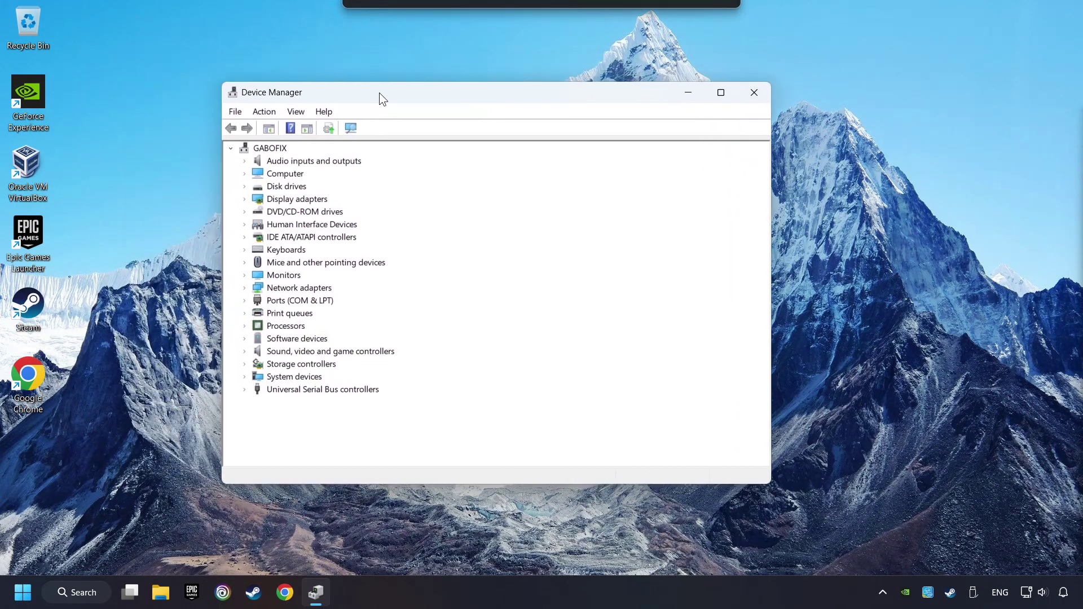
left_click(301, 212)
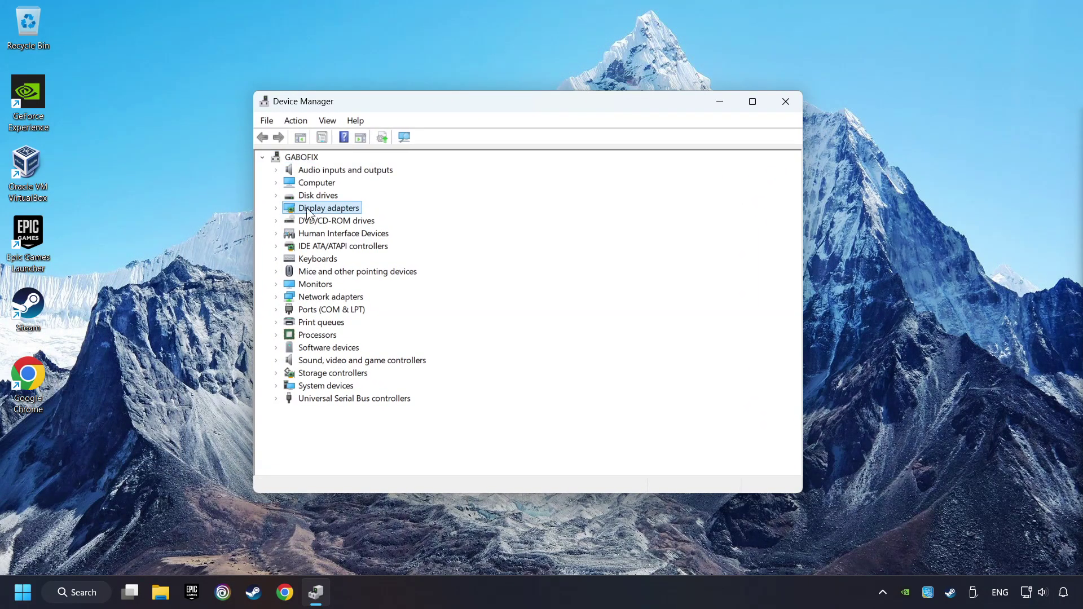
left_click(278, 208)
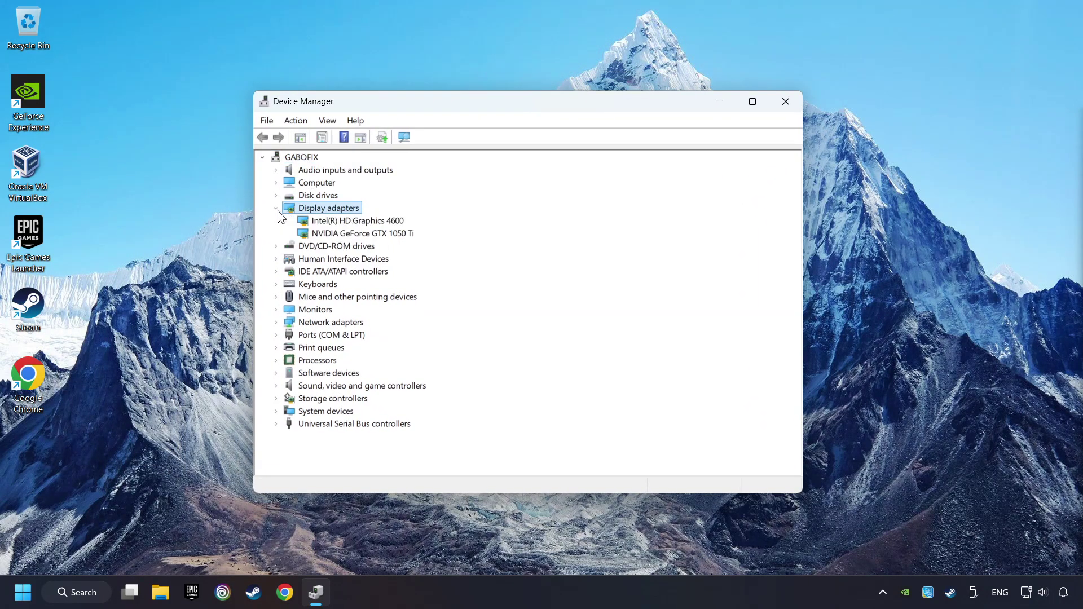
left_click(315, 235)
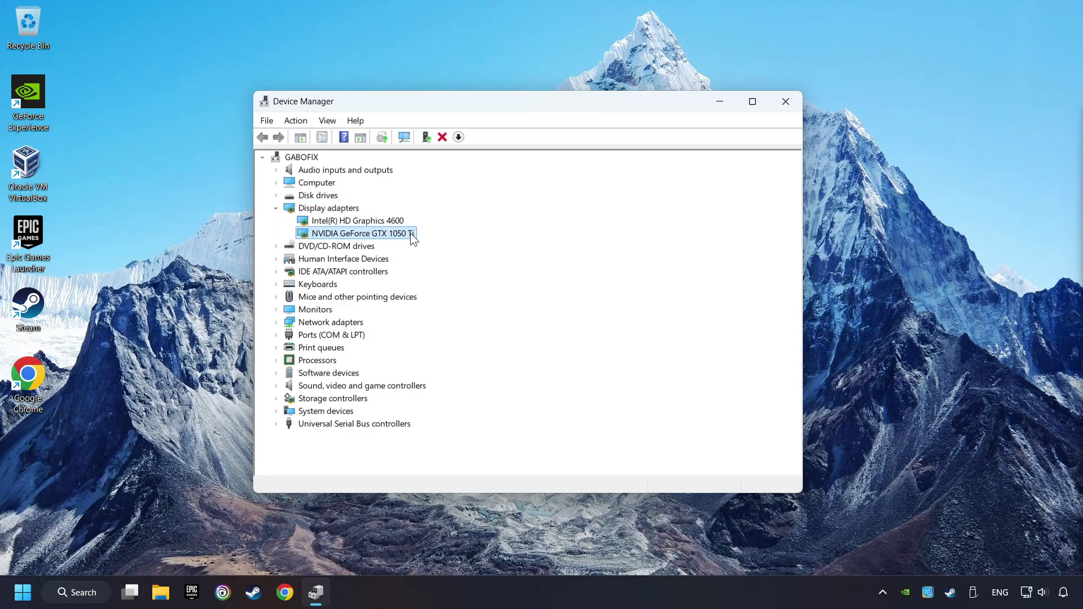
right_click(378, 236)
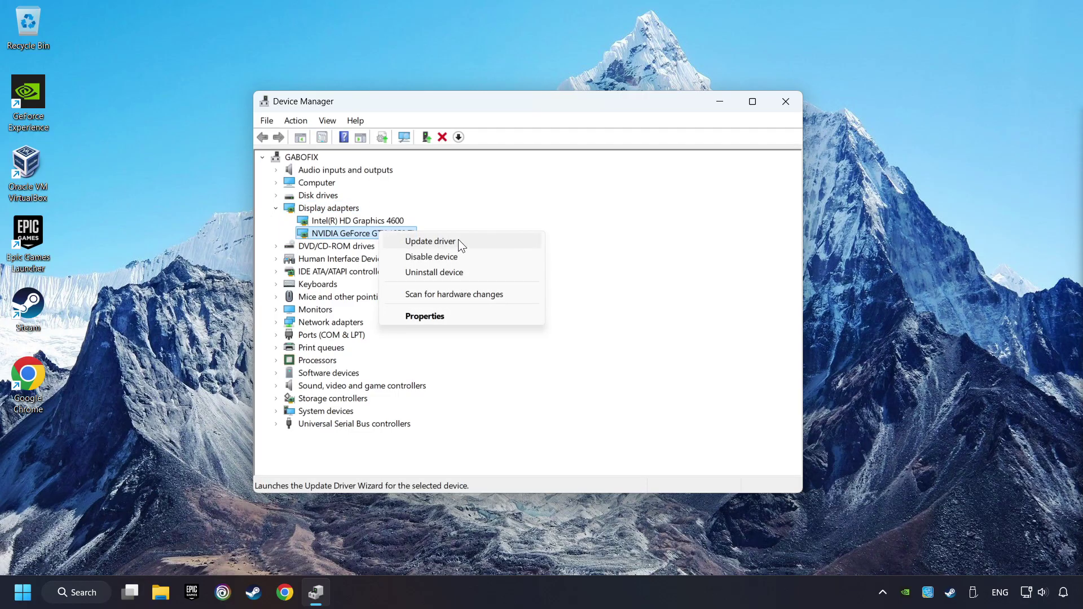
left_click(500, 241)
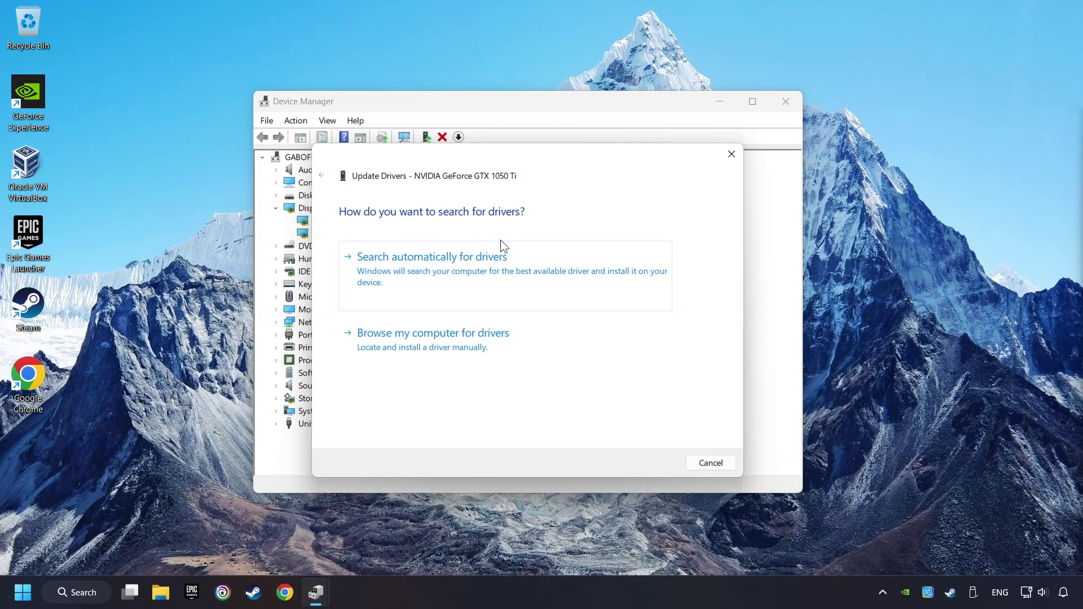
left_click(477, 268)
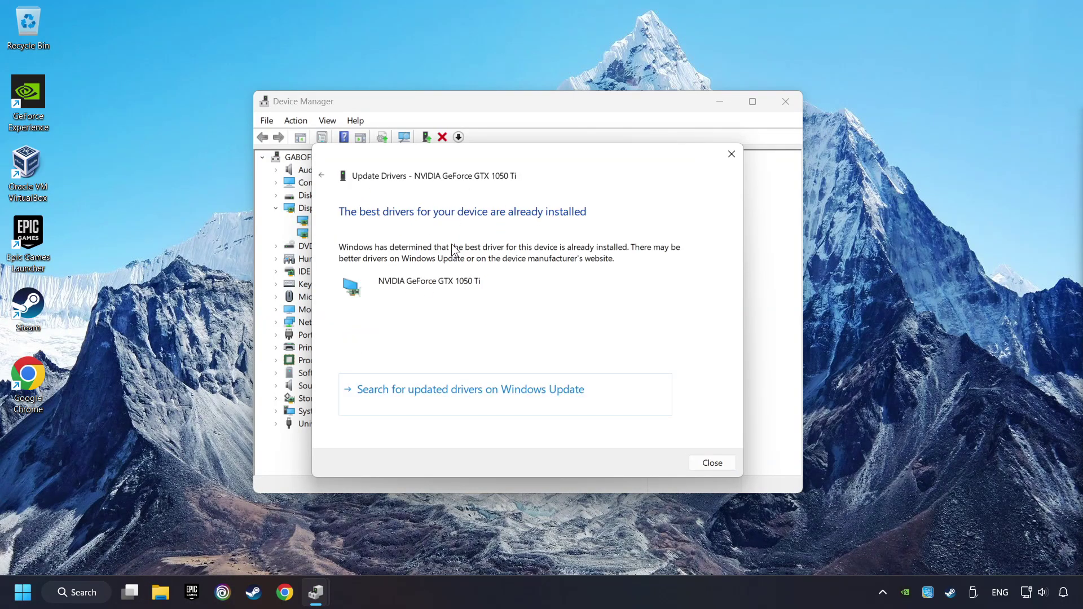
left_click(714, 463)
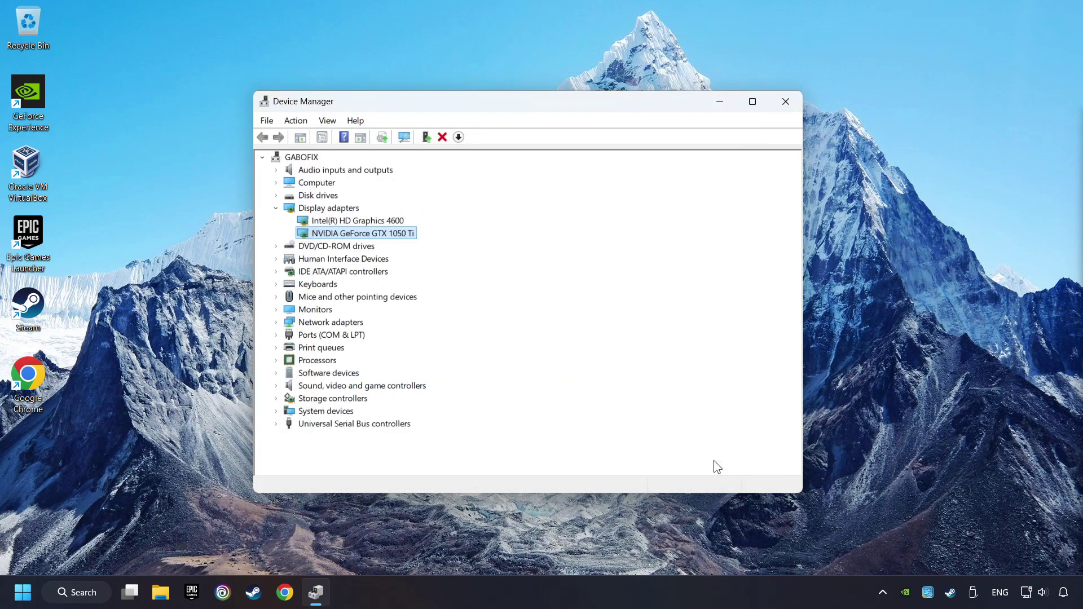
left_click(786, 104)
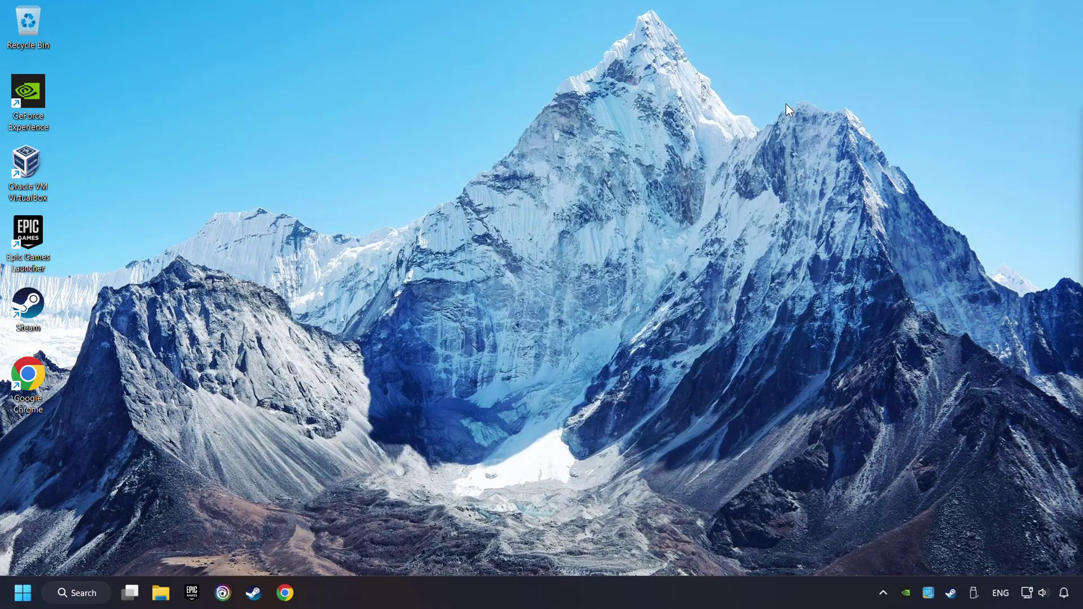
- Search 'nvidia geforce driver download' in Chrome and download GeForce Experience from the official drivers page
left_click(286, 592)
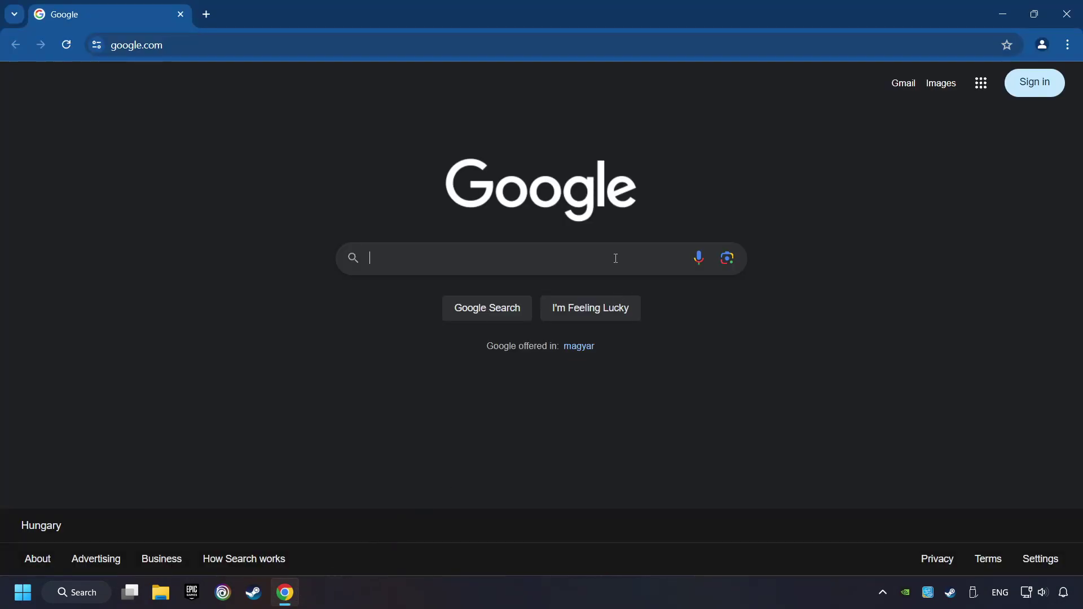
type("nvidia gefo")
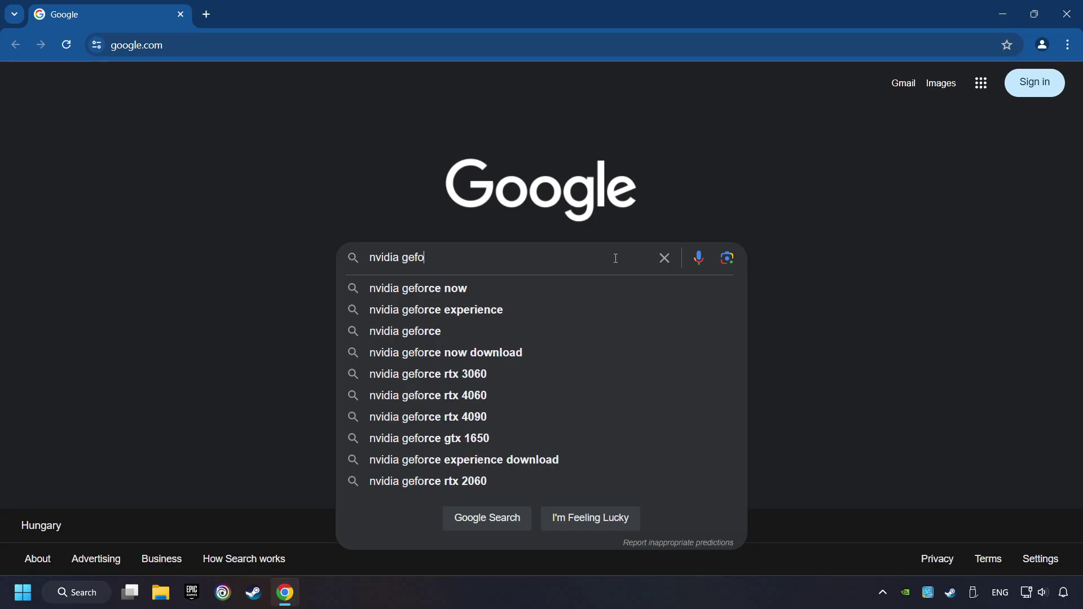
type("rce driver dow")
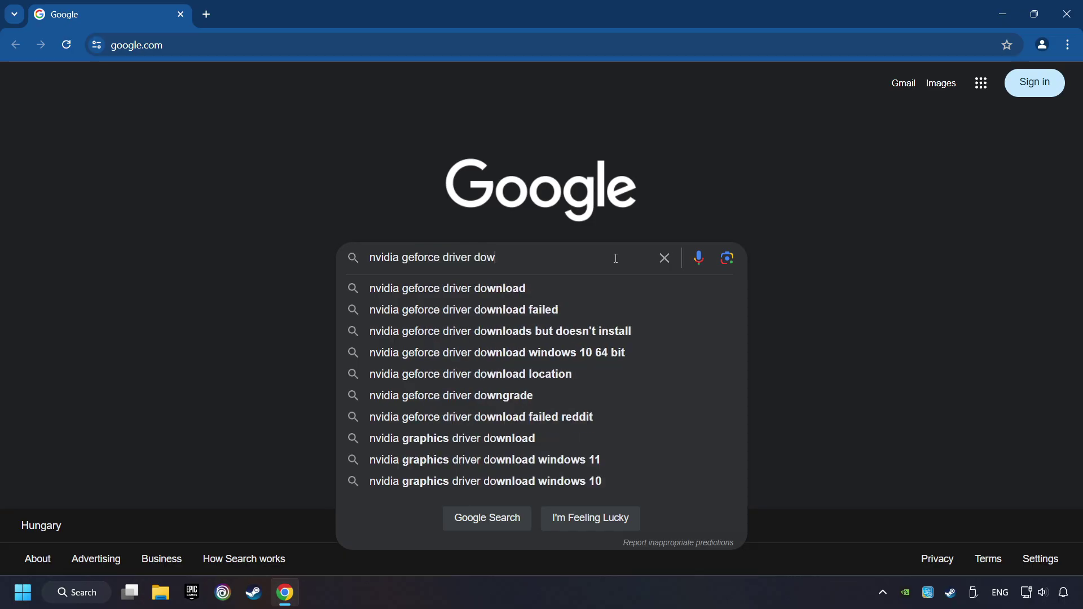
type("nload")
key("Return")
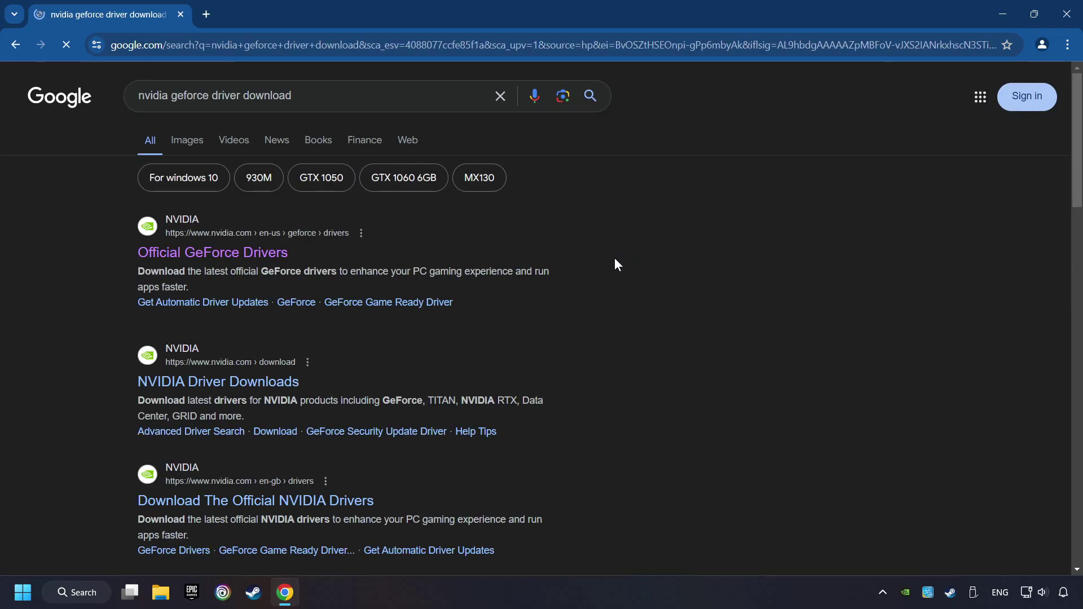
left_click(229, 256)
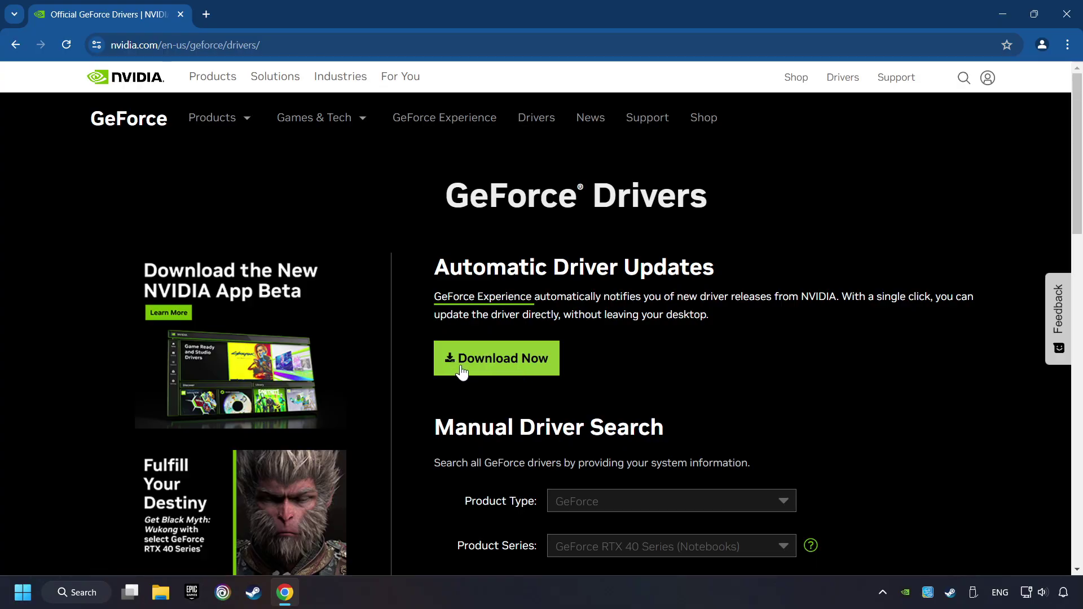
left_click(511, 374)
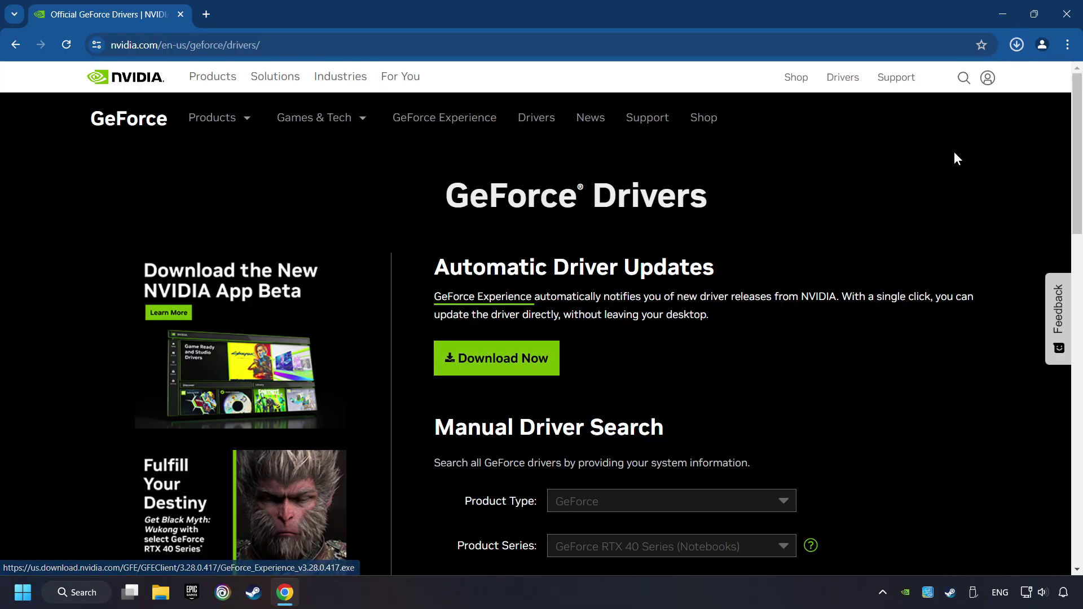
- Launch the downloaded GeForce Experience 3.28.0.417 installer and close Chrome
left_click(1017, 45)
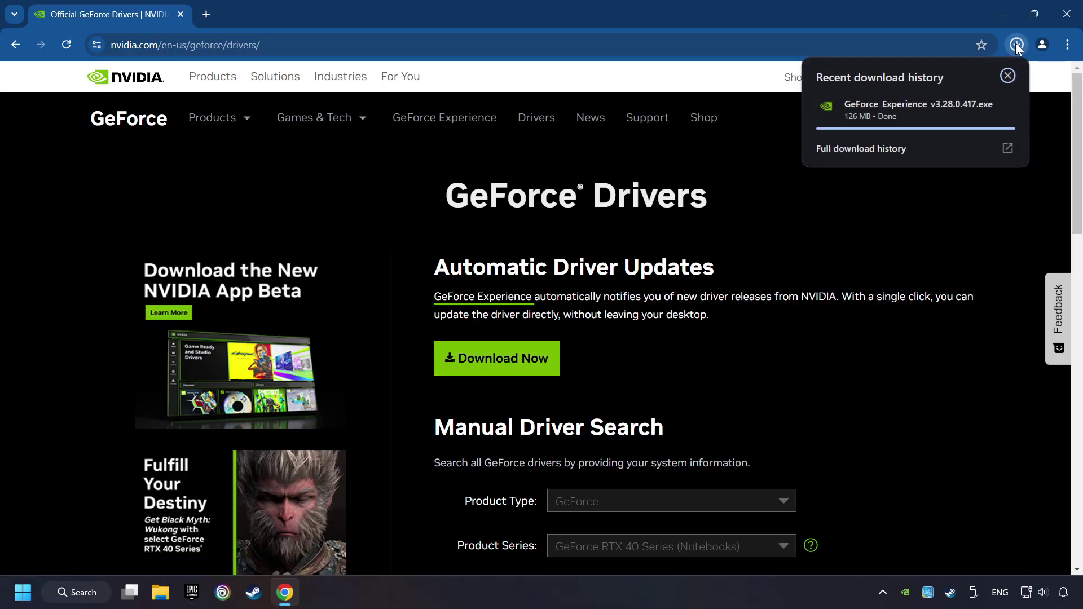
left_click(925, 119)
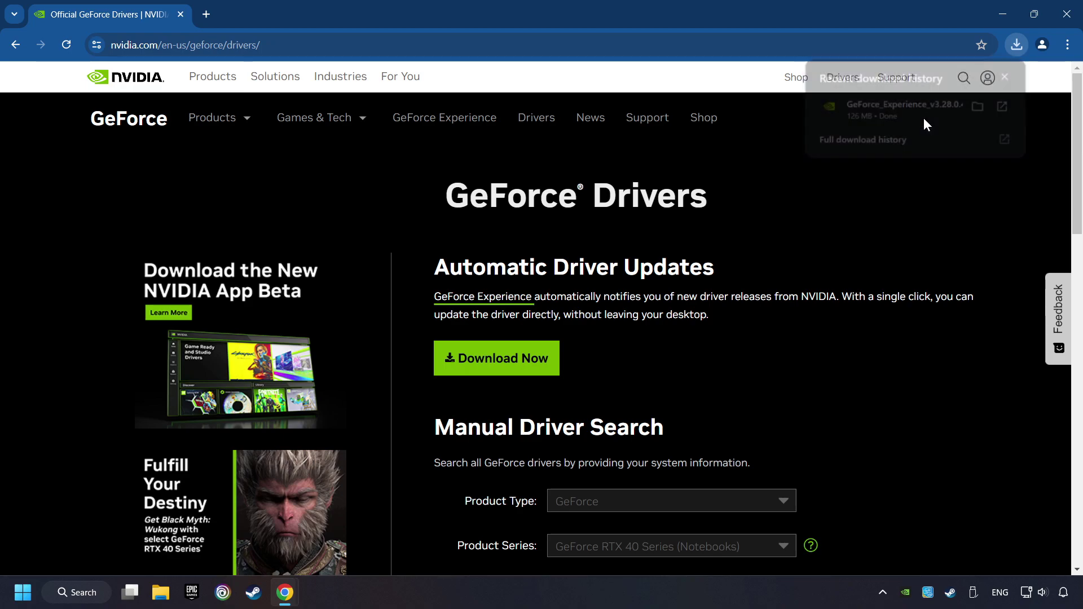
left_click(1067, 18)
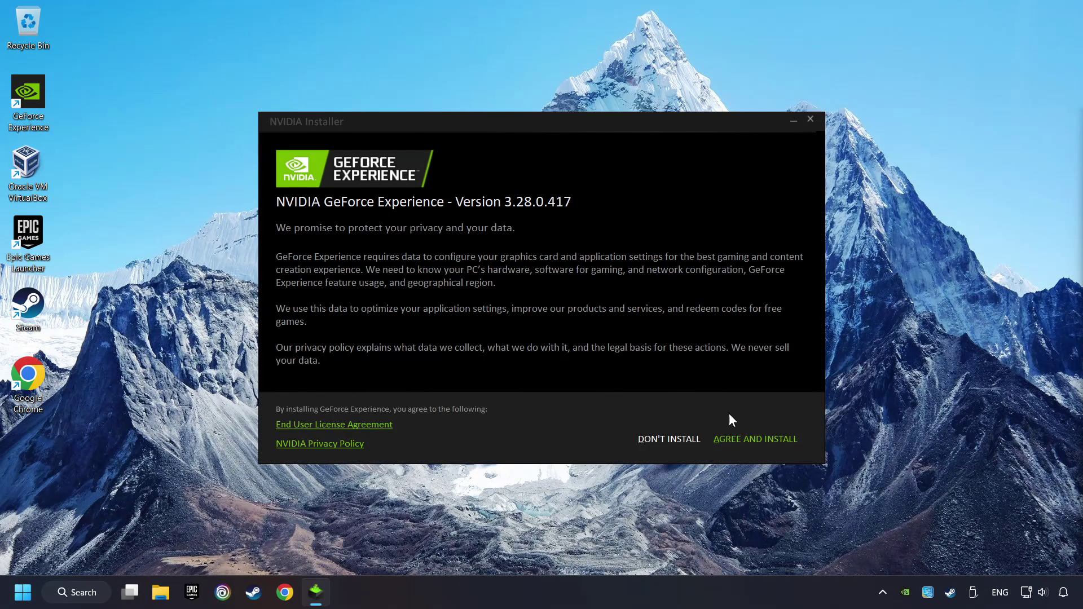
- Agree to the terms and install GeForce Experience 3.28.0.417
left_click(774, 444)
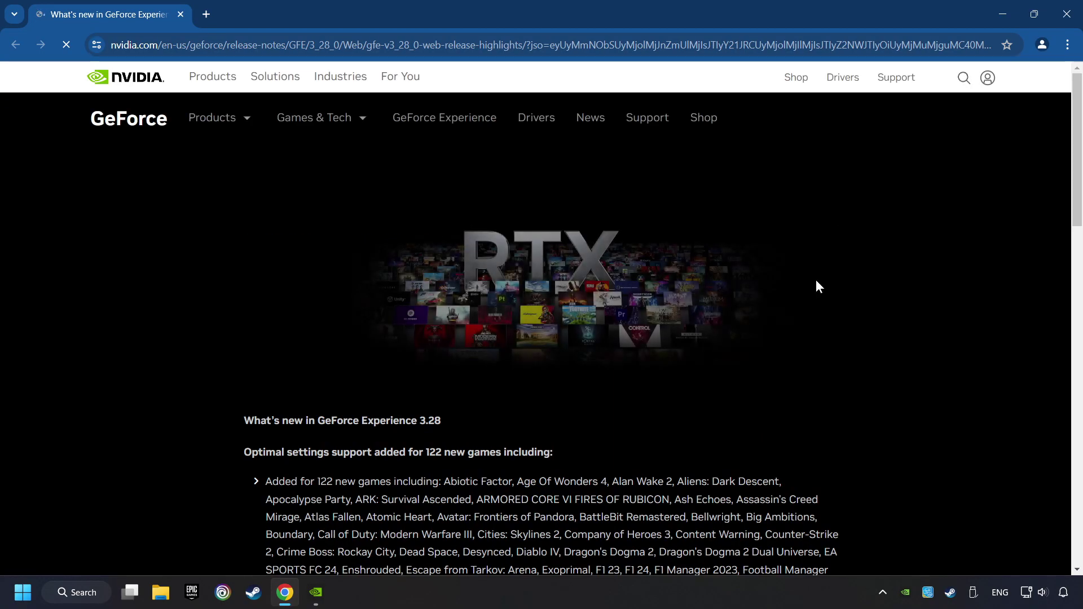
- Close the release notes, confirm Game Ready Driver 556.12 is current, and close GeForce Experience
left_click(1066, 14)
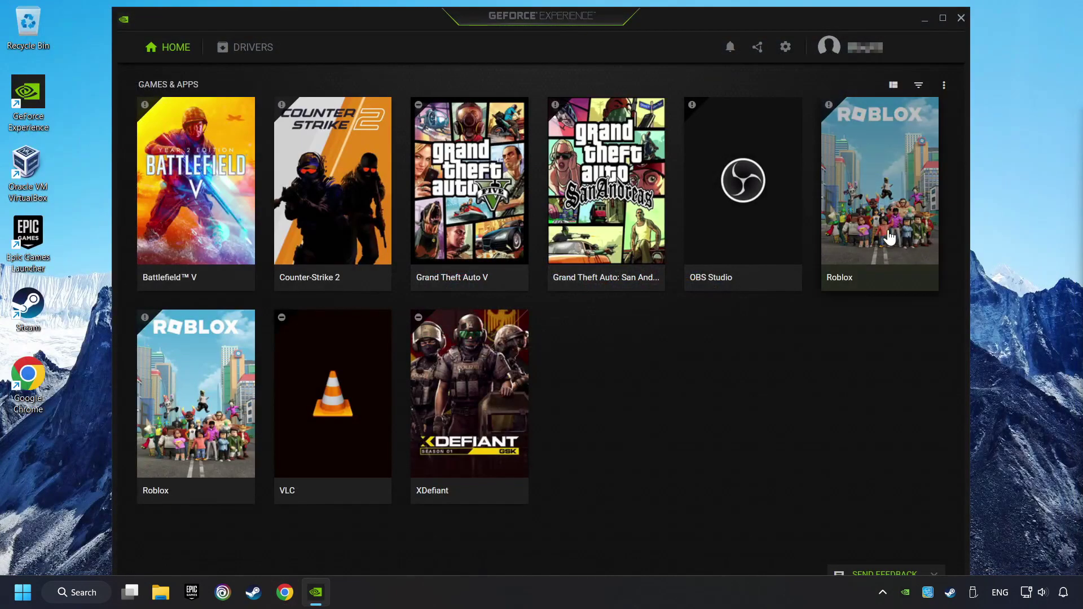
left_click(248, 57)
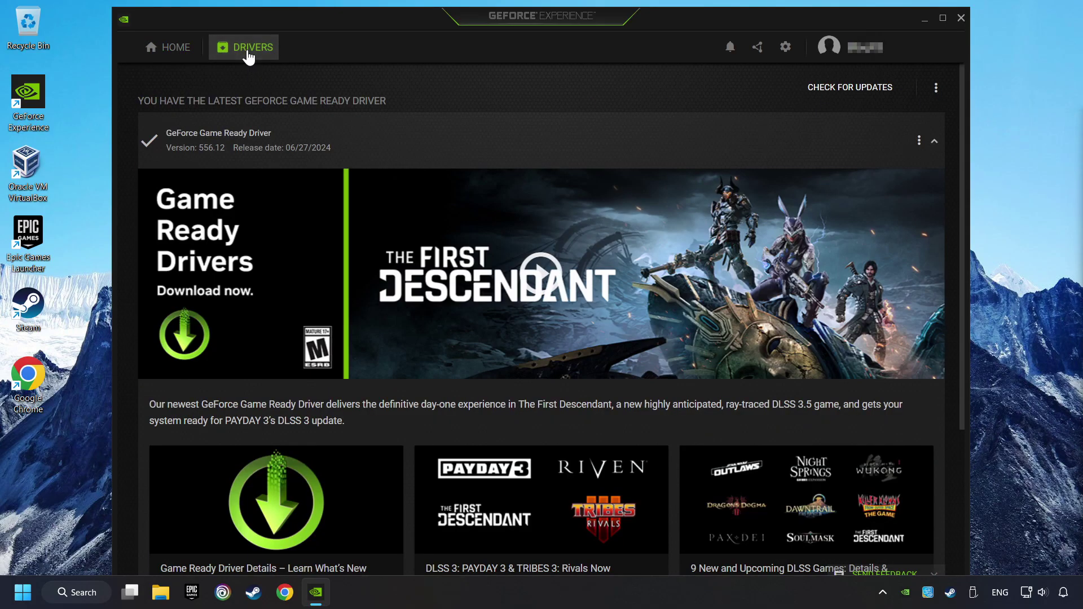
left_click(844, 94)
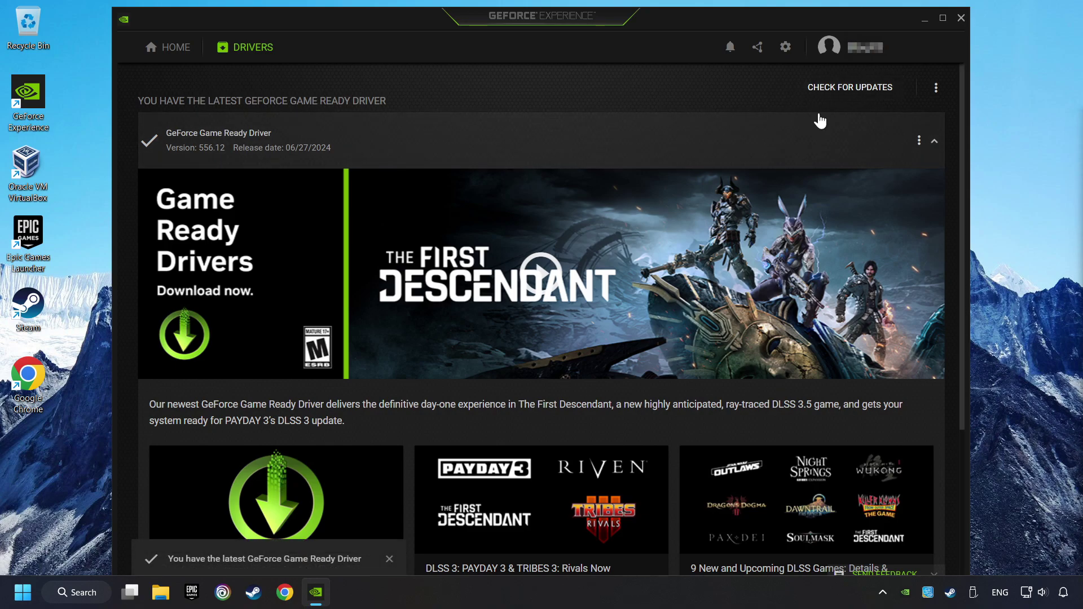
left_click(962, 21)
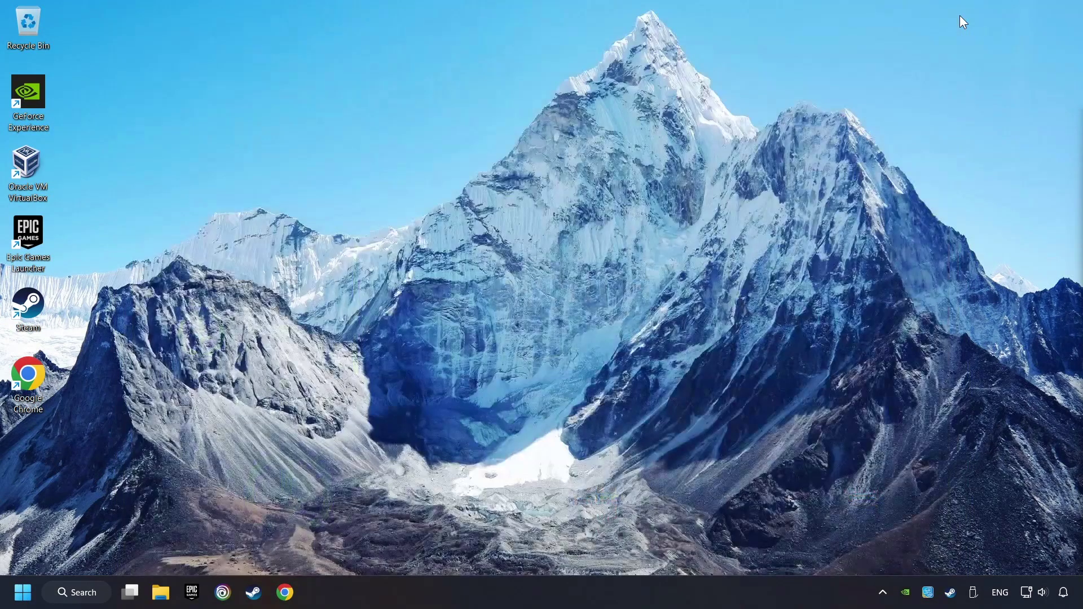
- Search Windows for 'graphics settings'
left_click(84, 595)
type("graphics settings")
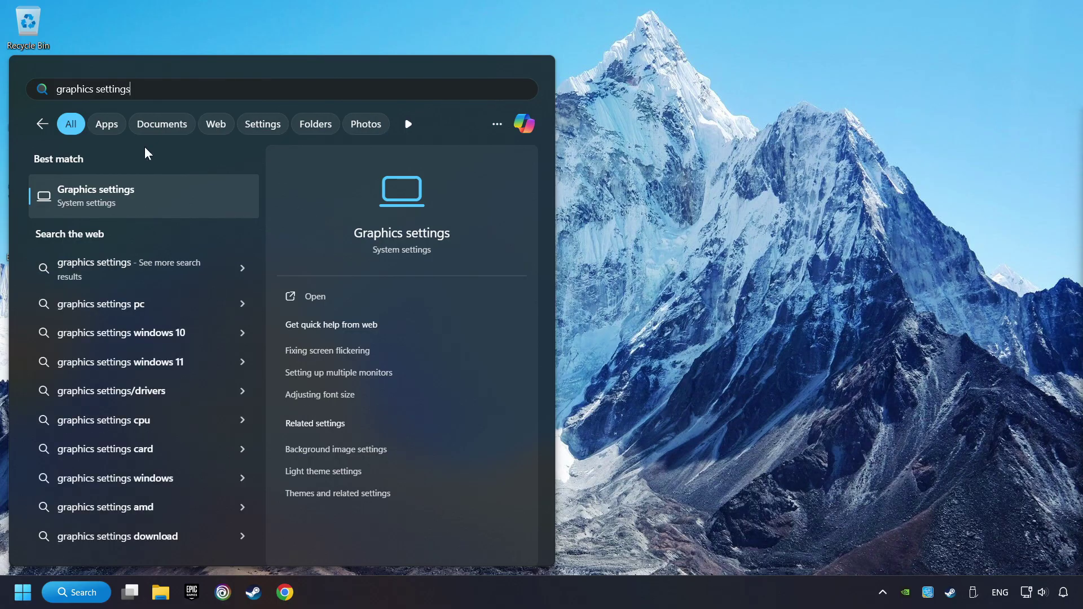
- Open the Graphics settings page and dismiss the app file picker without adding anything
left_click(214, 202)
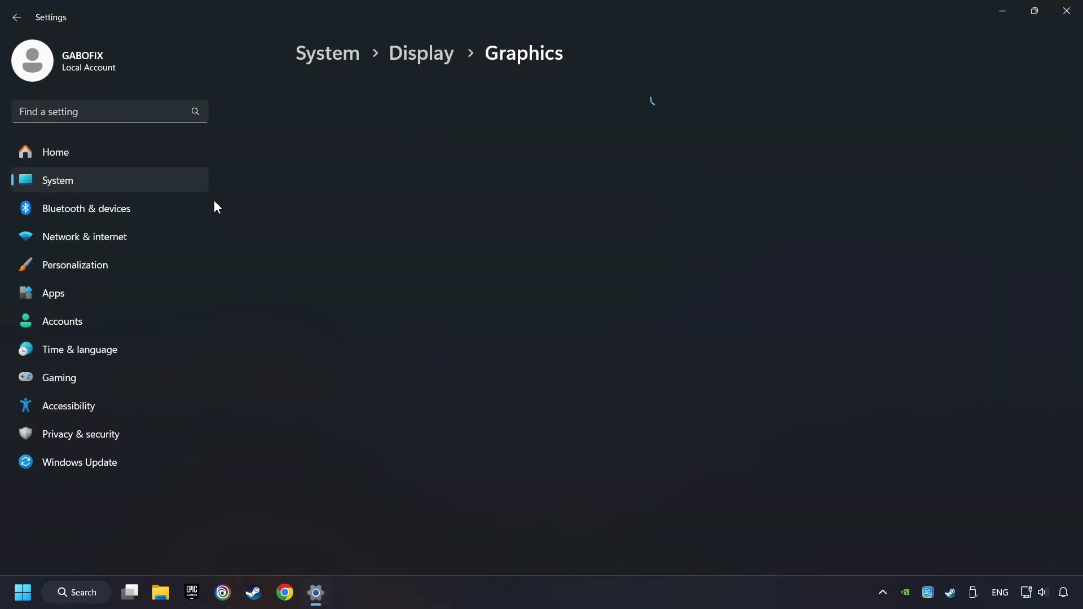
scroll(259, 217, "down", 3)
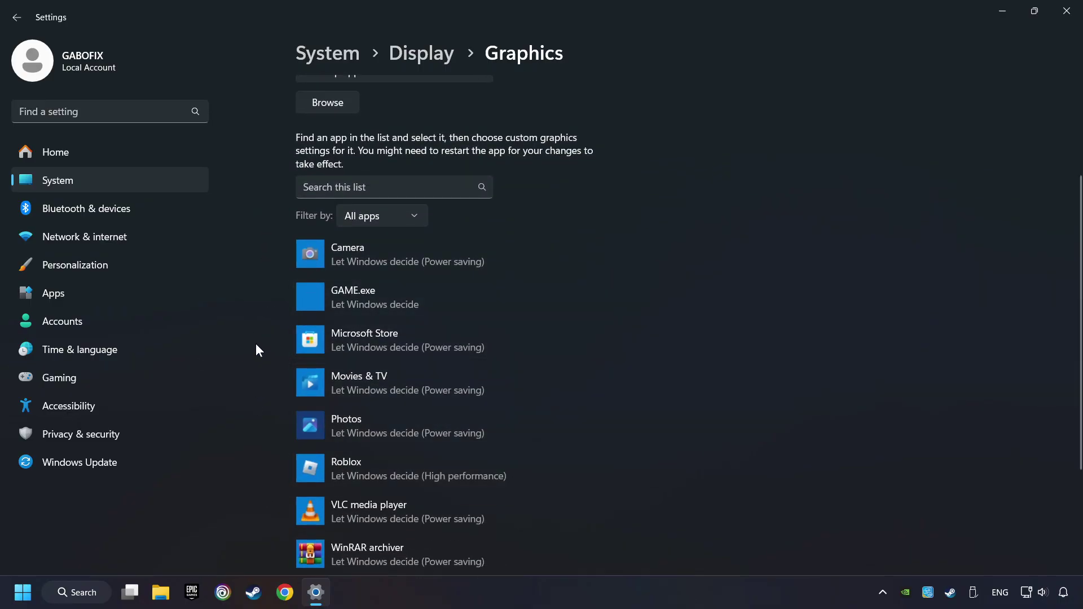
scroll(256, 344, "up", 2)
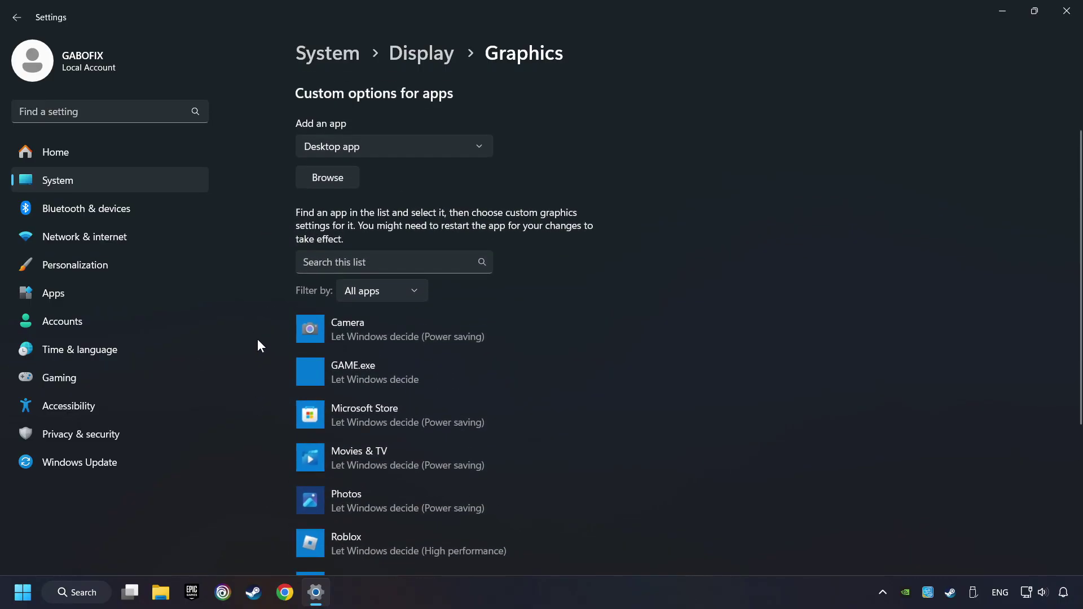
left_click(339, 181)
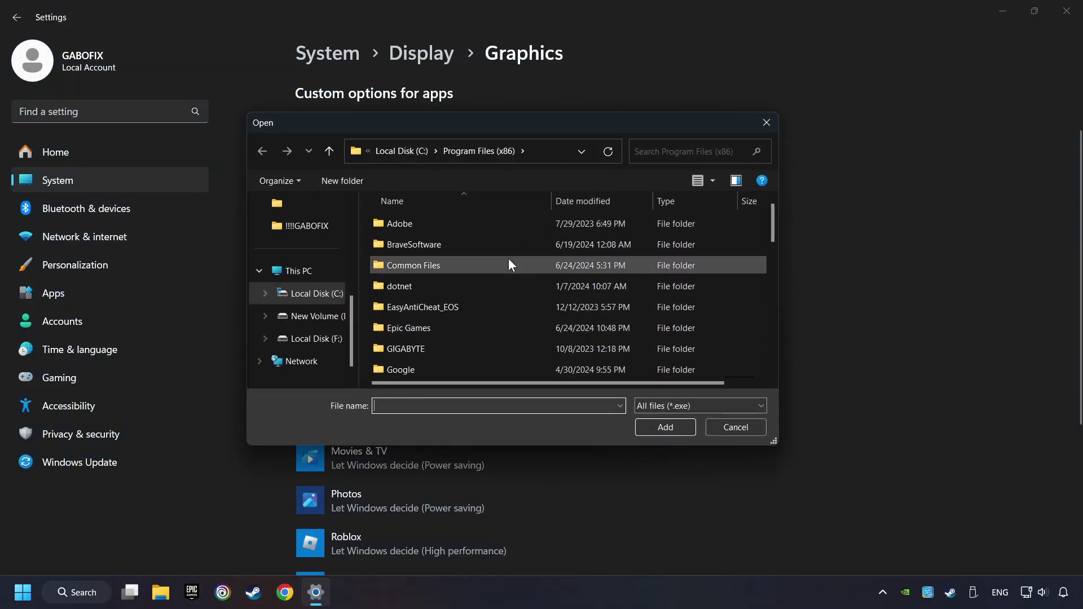
left_click(767, 123)
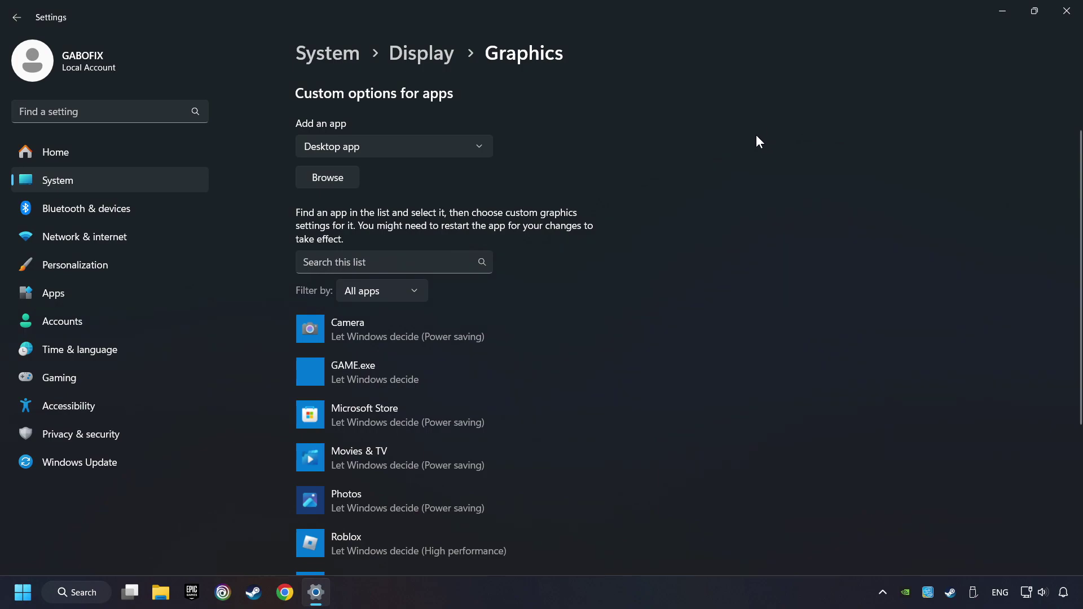
scroll(373, 381, "down", 2)
- Save a High performance graphics preference for GAME.exe and close Settings
left_click(347, 299)
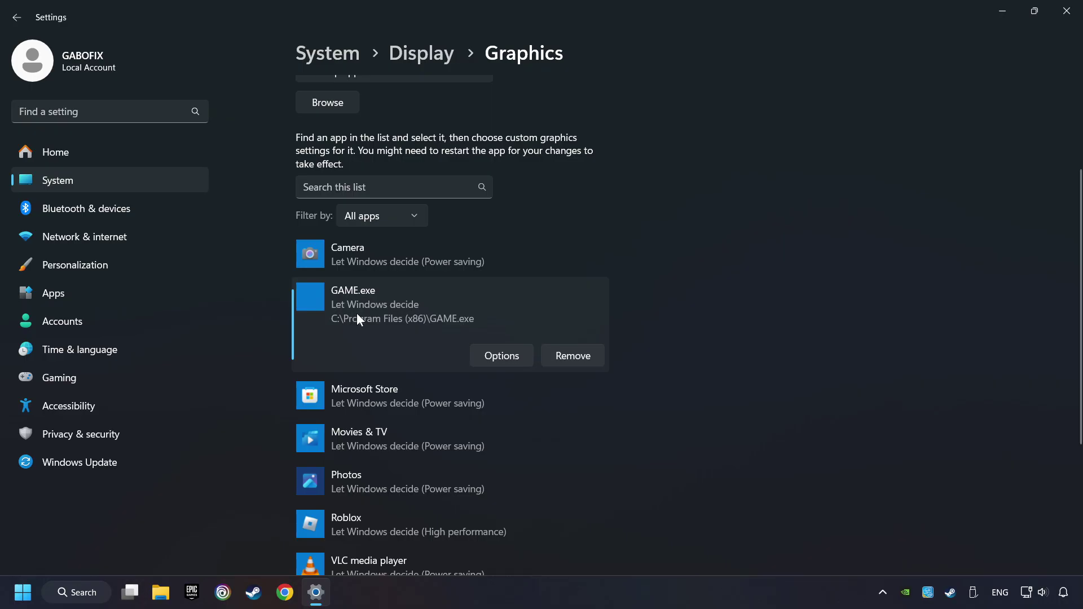
left_click(510, 357)
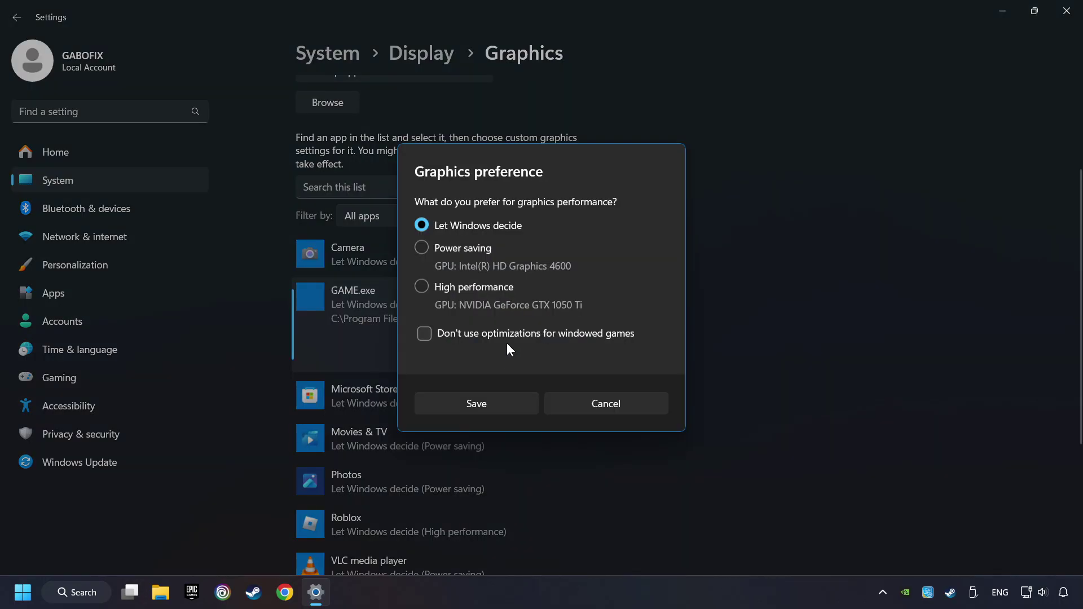
left_click(423, 287)
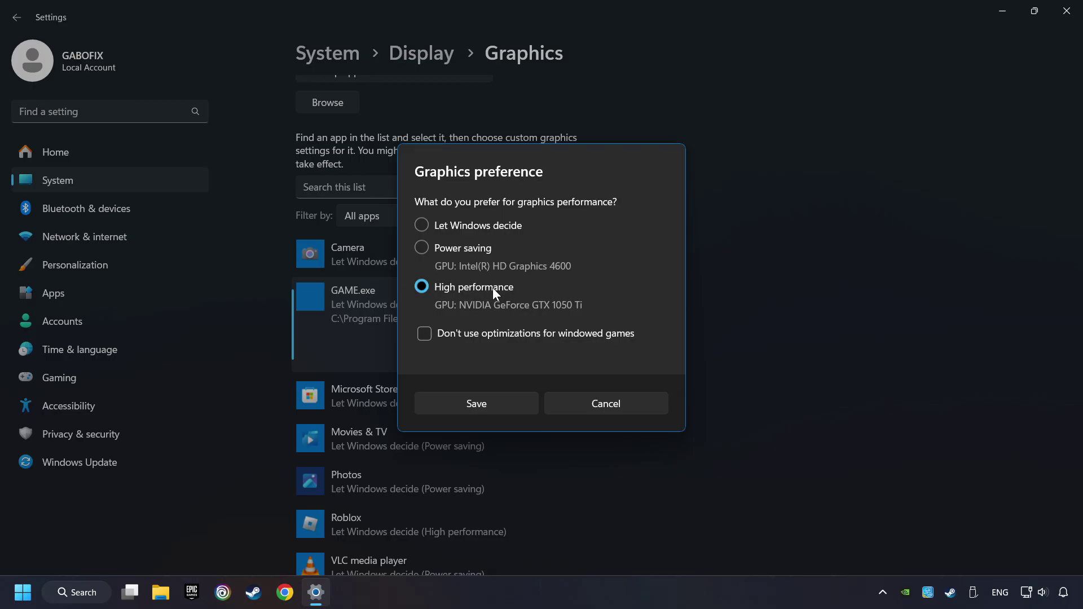
left_click(494, 401)
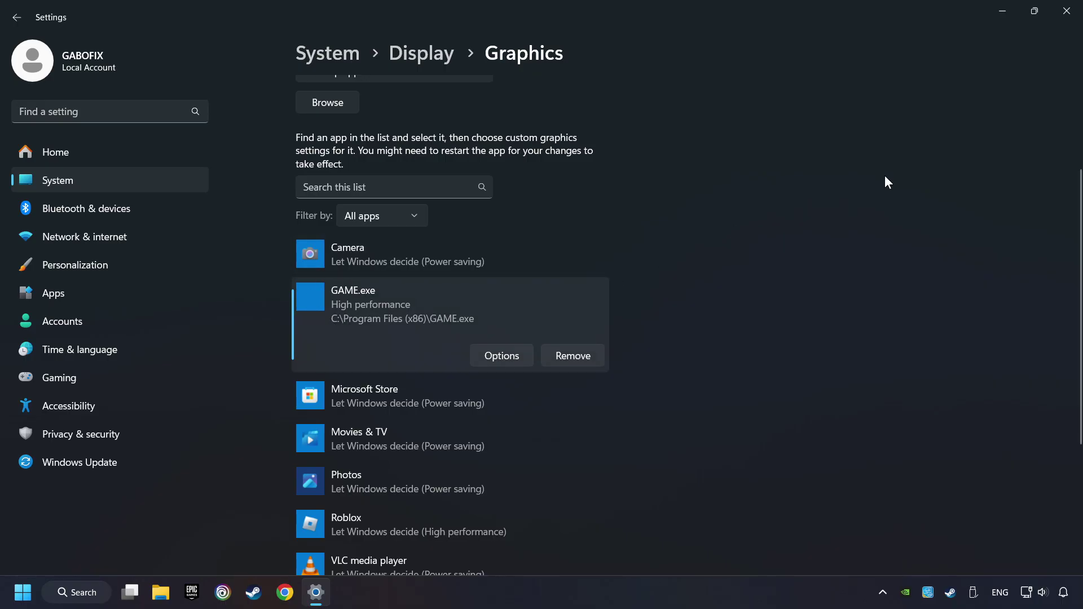
left_click(1068, 12)
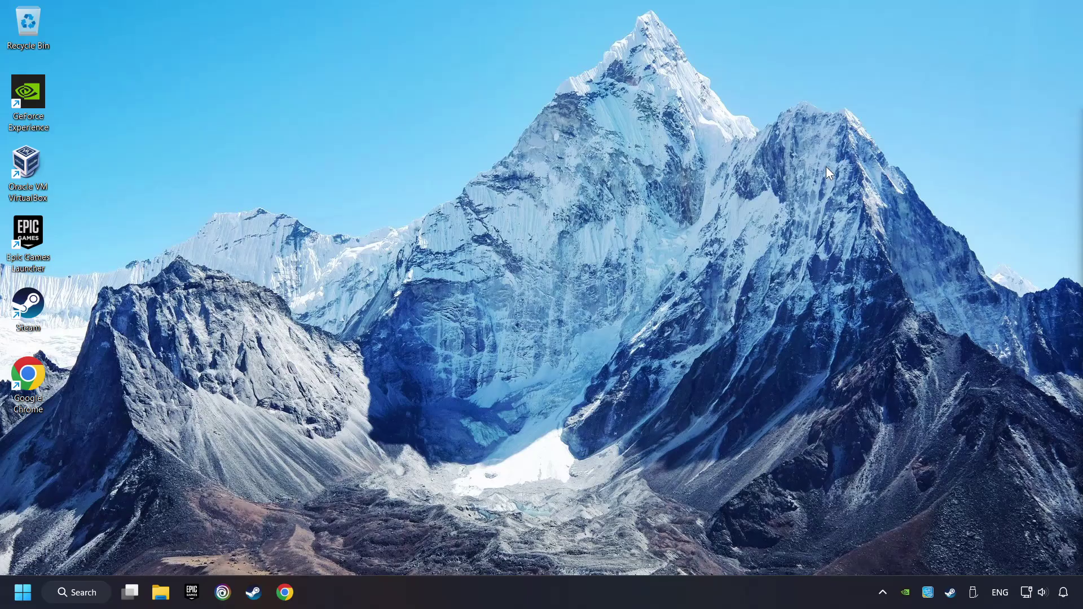
- Open Steam and bring up GAME's Properties from the Library
left_click(253, 593)
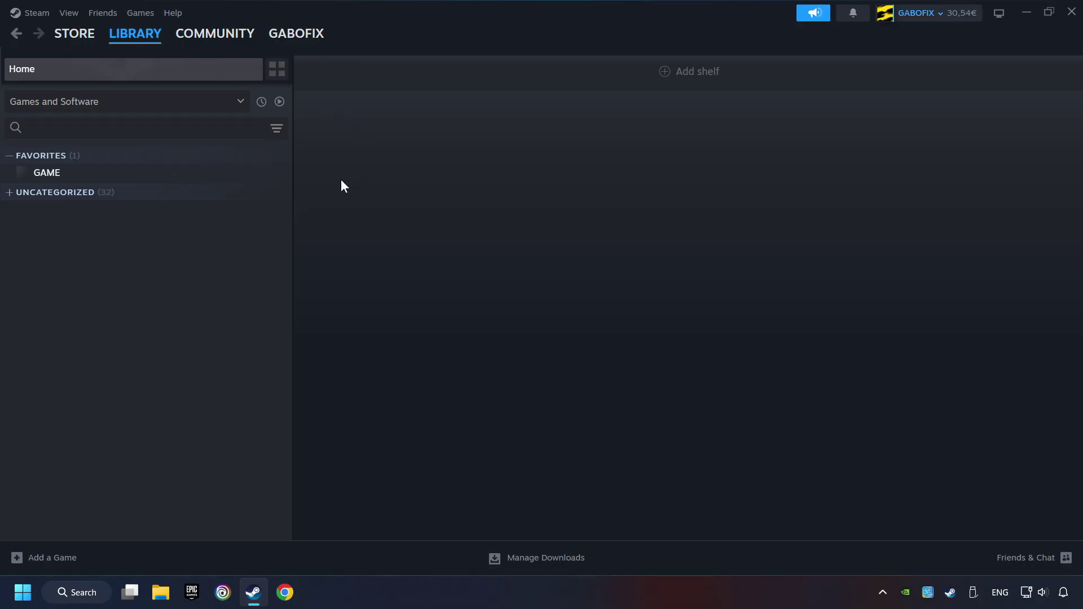
right_click(238, 180)
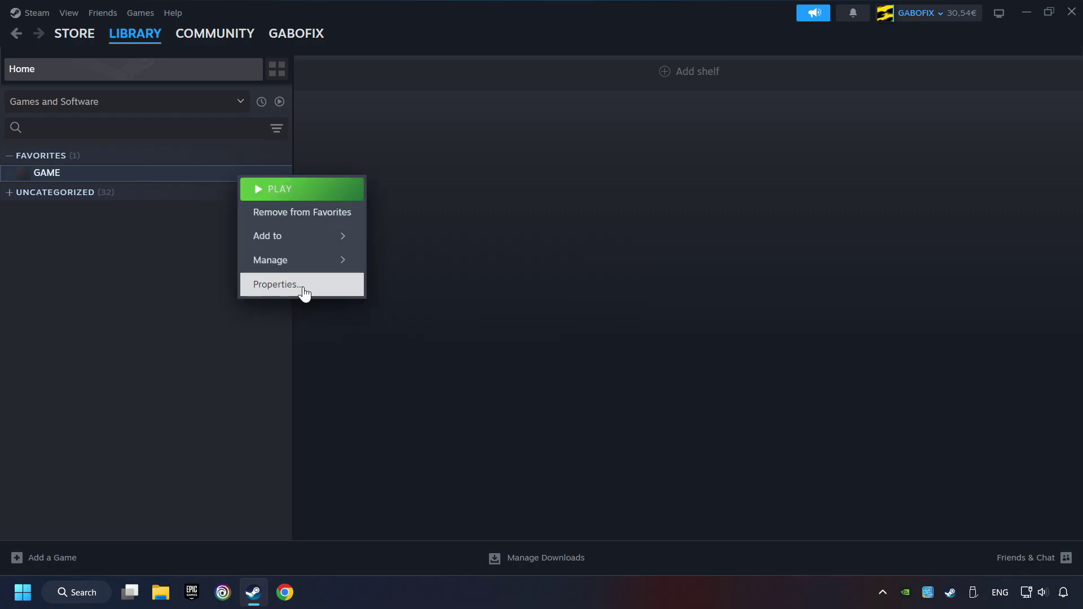
left_click(333, 288)
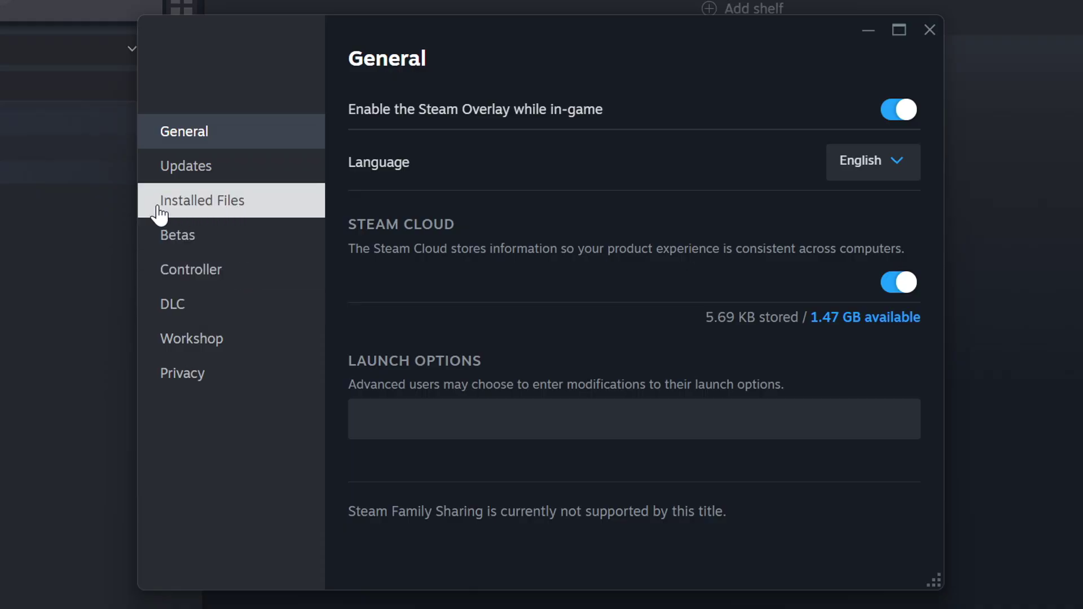
- Run Verify integrity of game files from GAME's Installed Files page
left_click(251, 210)
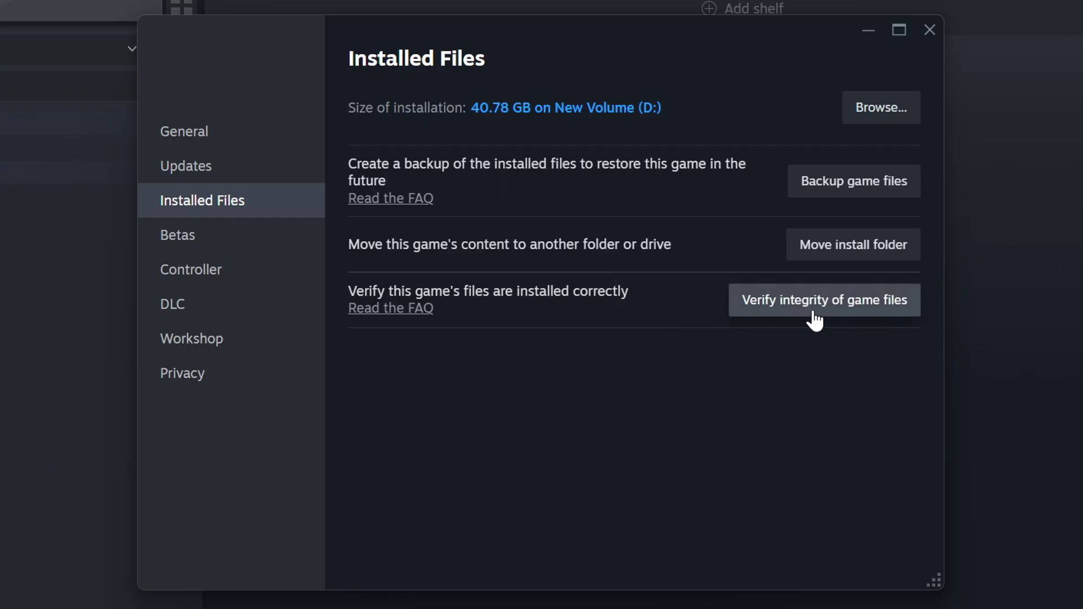
left_click(839, 311)
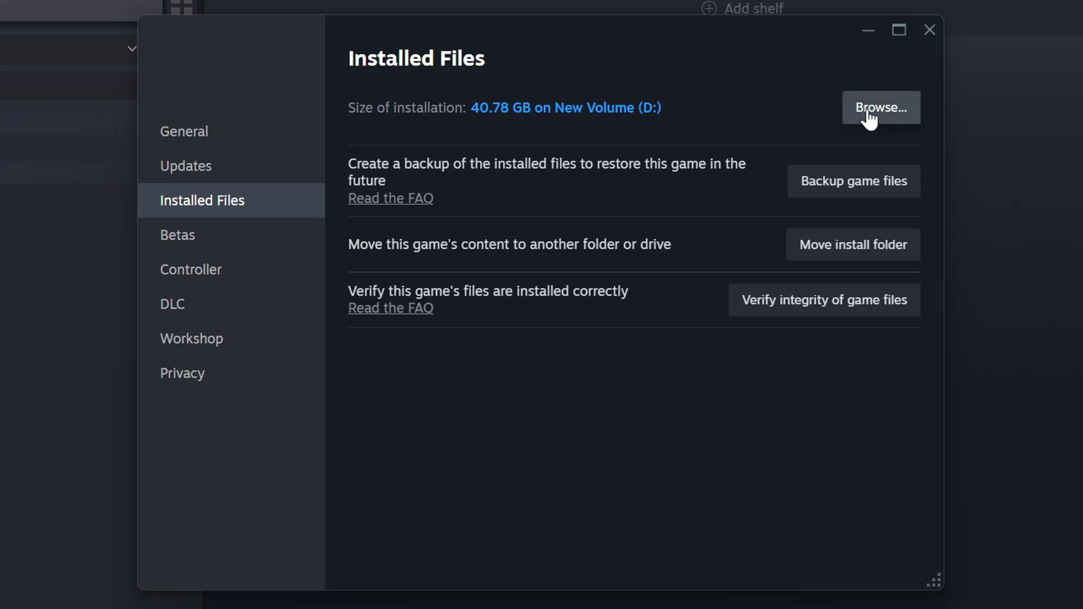
- Browse to GAME's install folder and open the Compatibility tab of its Properties
left_click(889, 114)
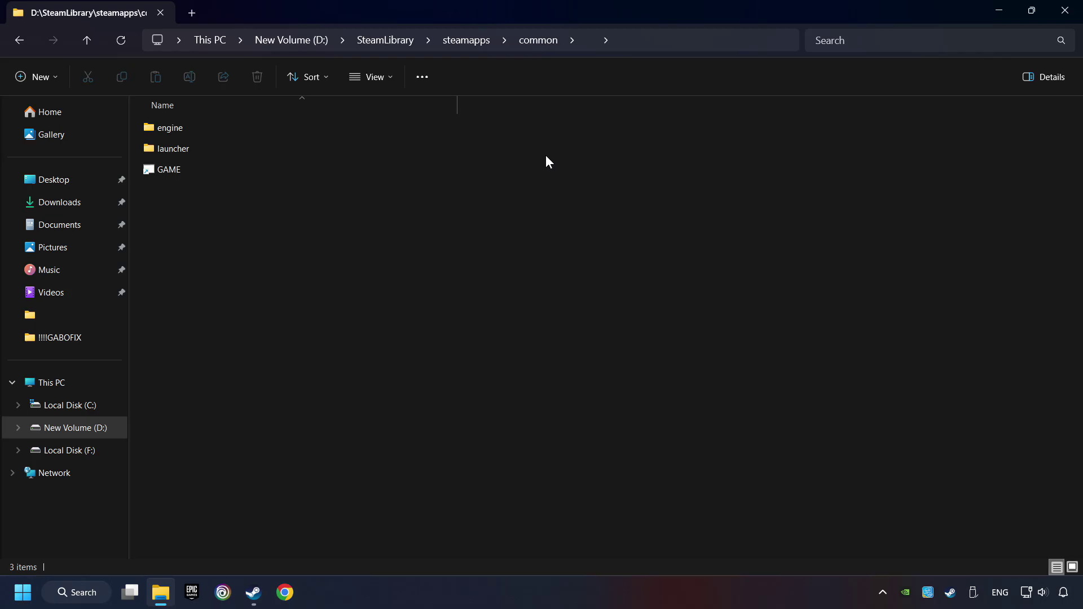
right_click(344, 167)
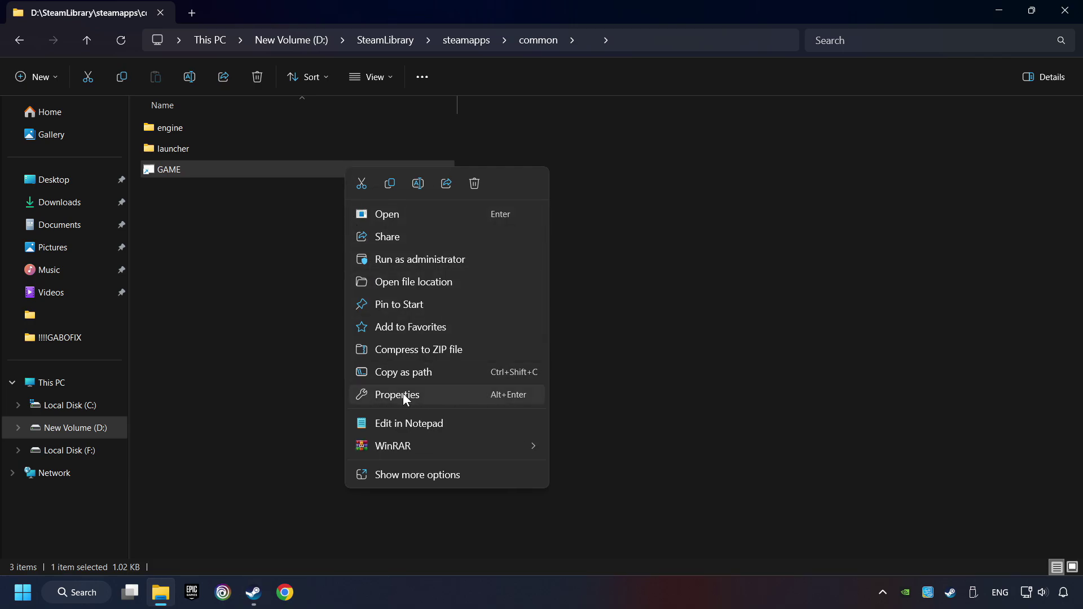
left_click(364, 395)
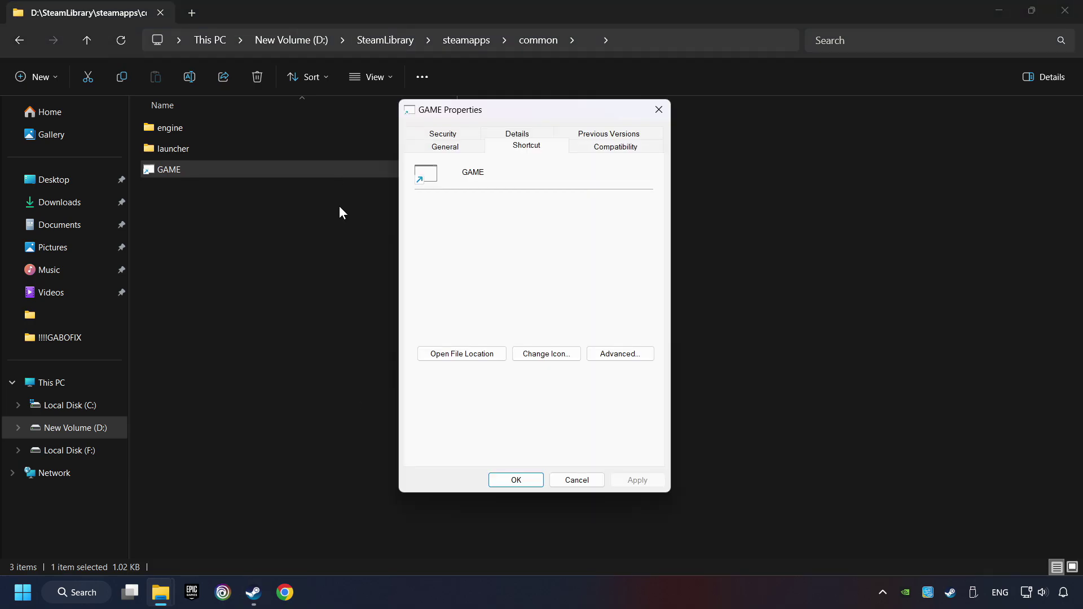
left_click(640, 147)
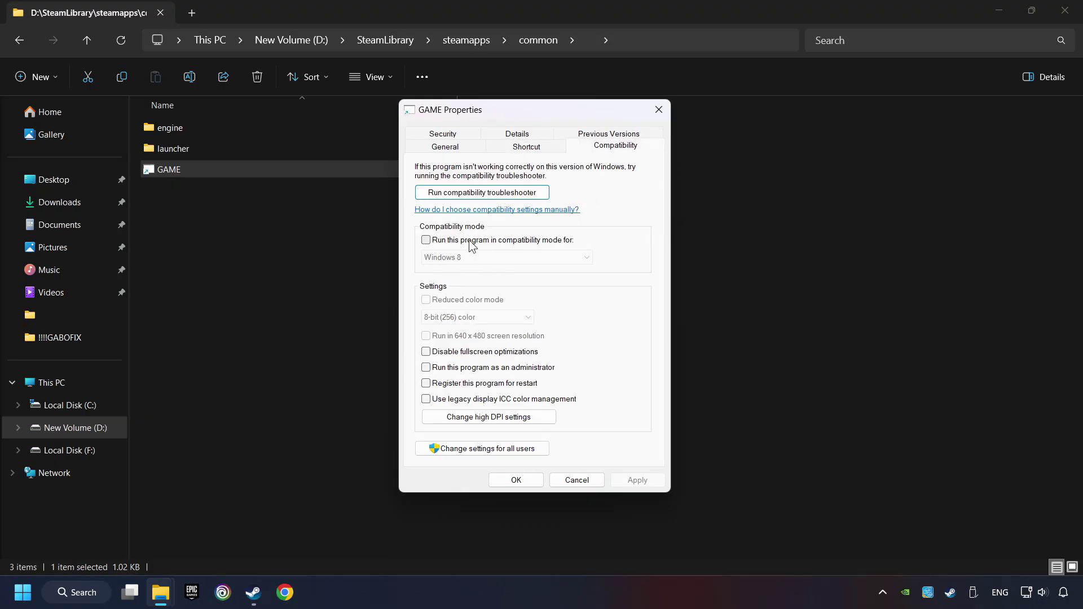
- Save Windows 8 compatibility mode, run as administrator, and disabled fullscreen optimizations
left_click(514, 241)
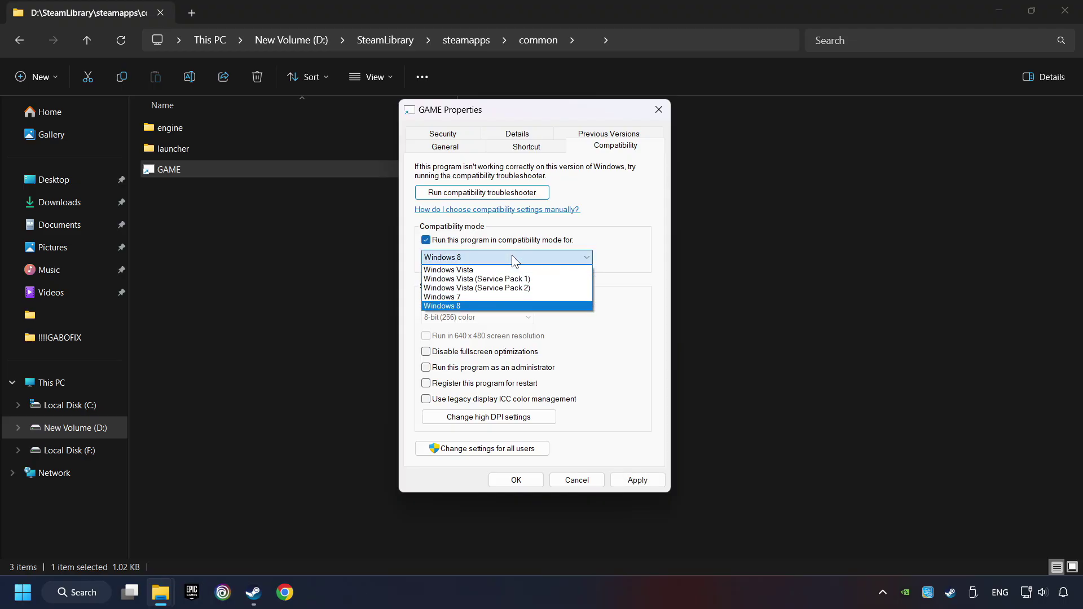
left_click(478, 306)
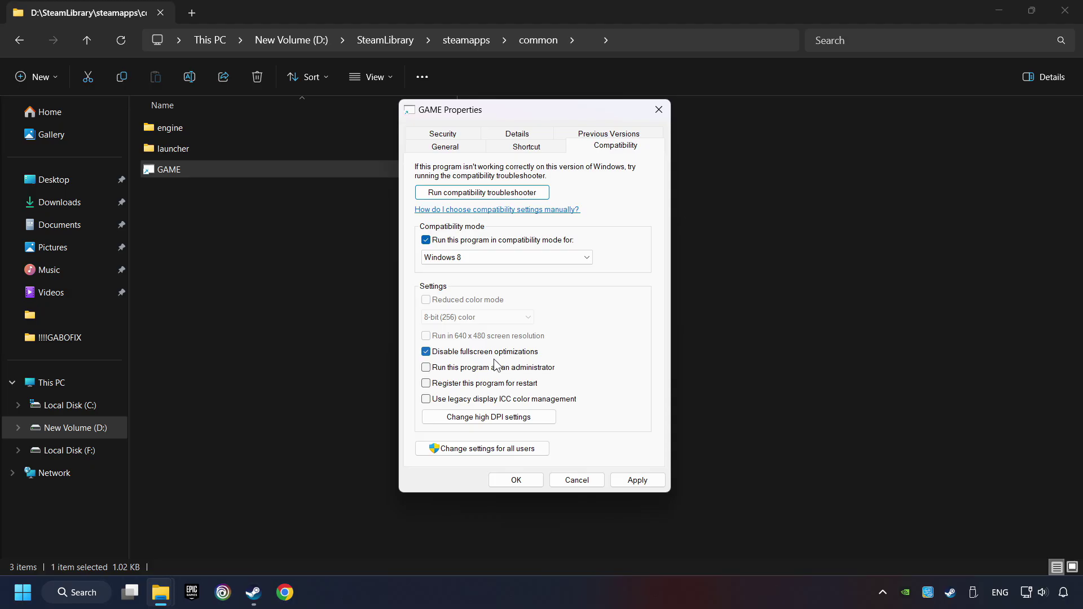
left_click(427, 369)
left_click(639, 480)
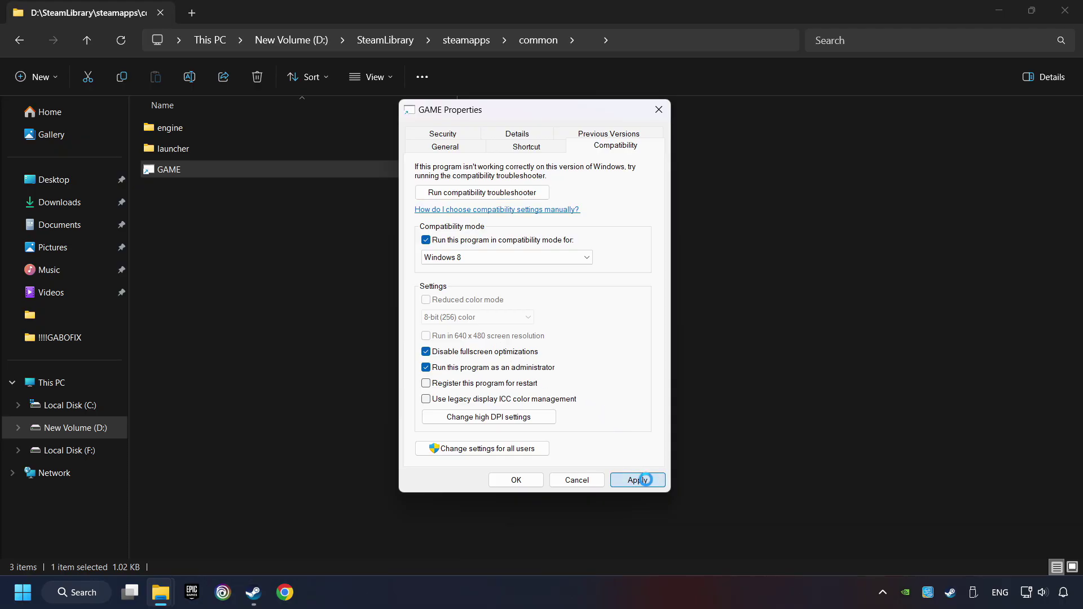
left_click(519, 481)
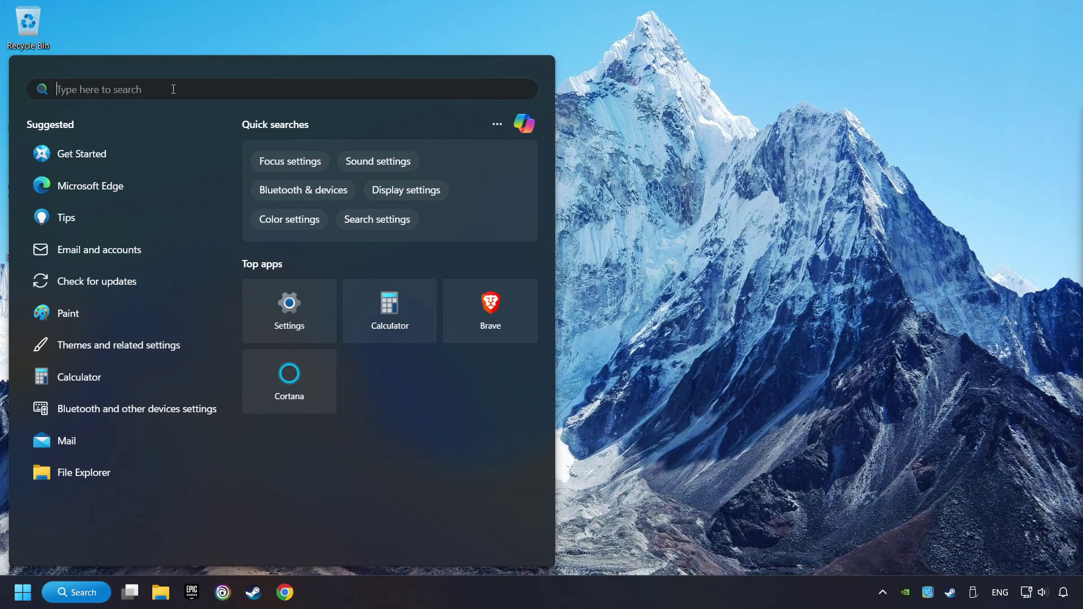
type("updates")
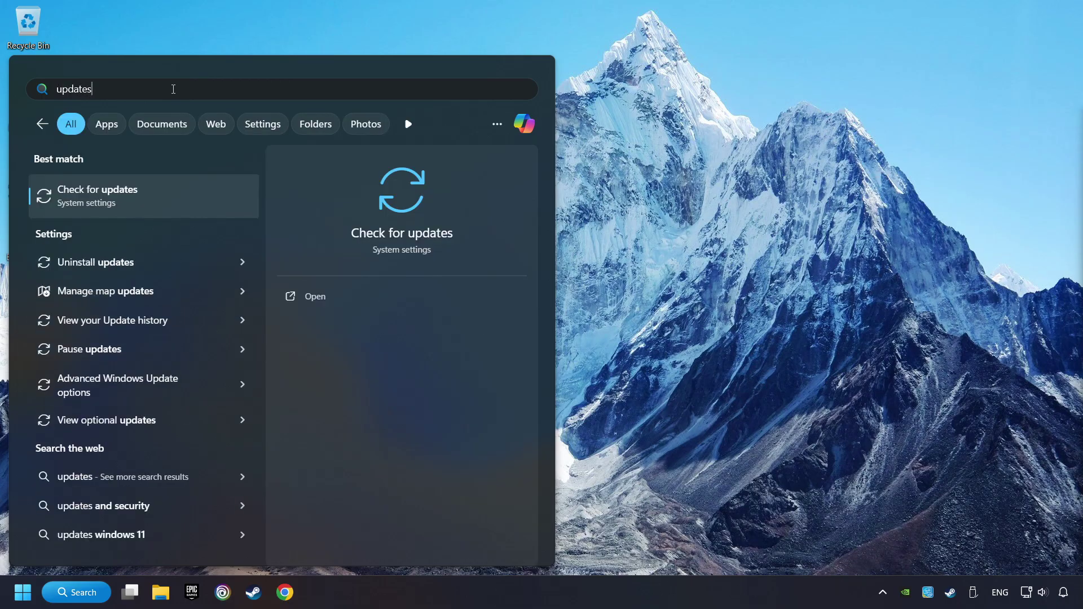
- Run a Windows Update check until it reports up to date, then close Settings
left_click(204, 198)
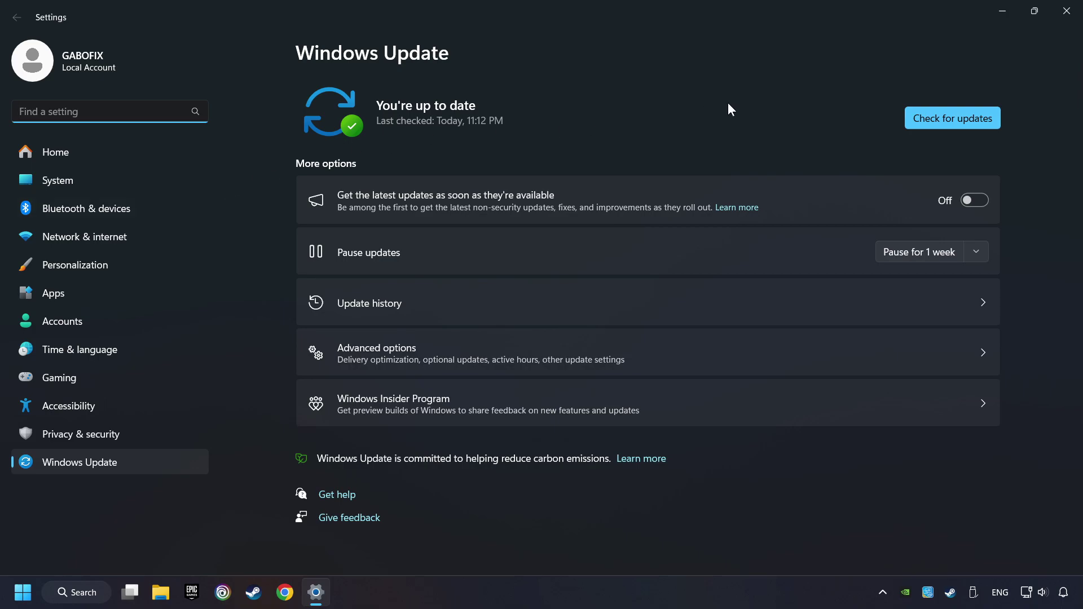
left_click(960, 119)
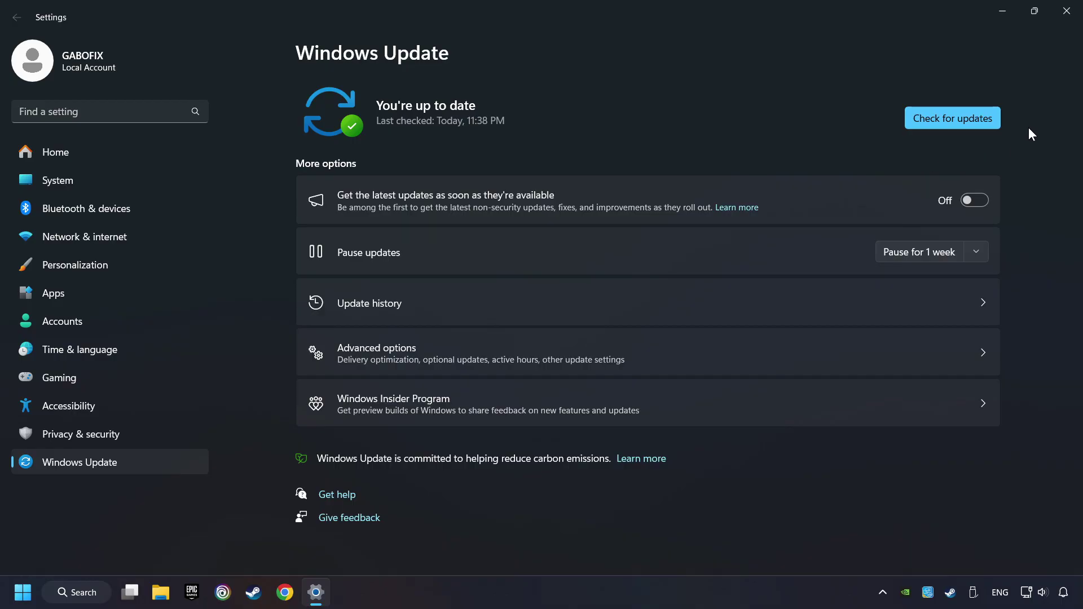
left_click(1064, 19)
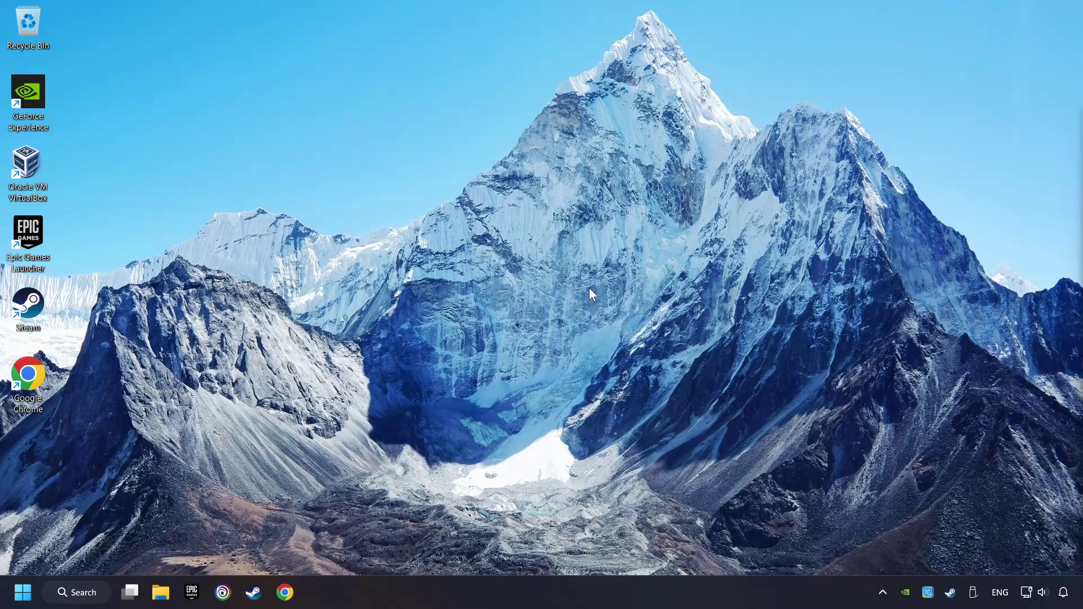
- Disable EpicGamesLauncher in Task Manager's Startup apps, then close Task Manager
right_click(553, 593)
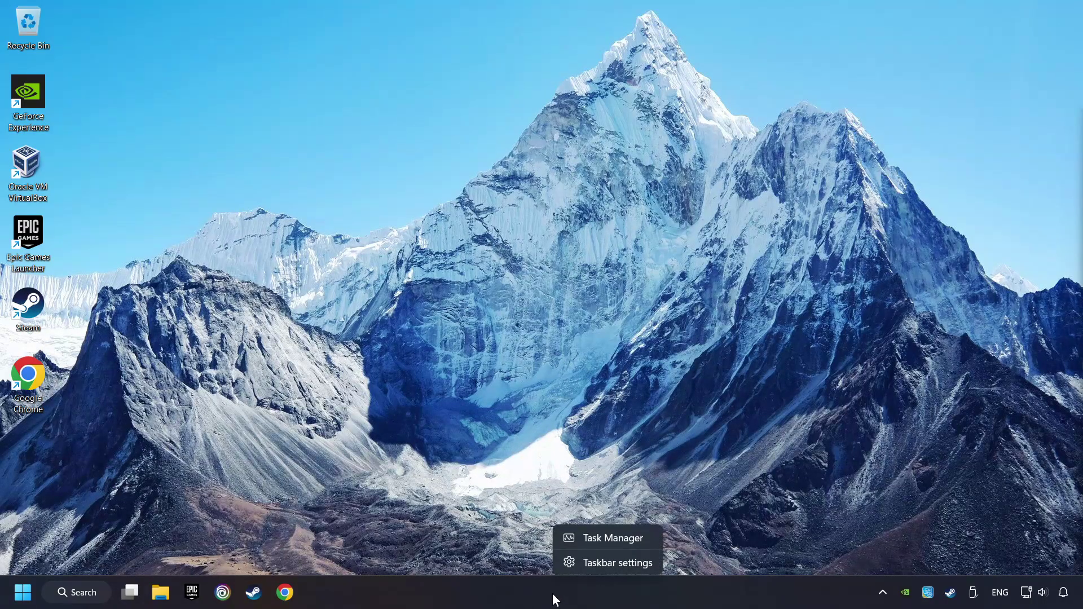
left_click(624, 538)
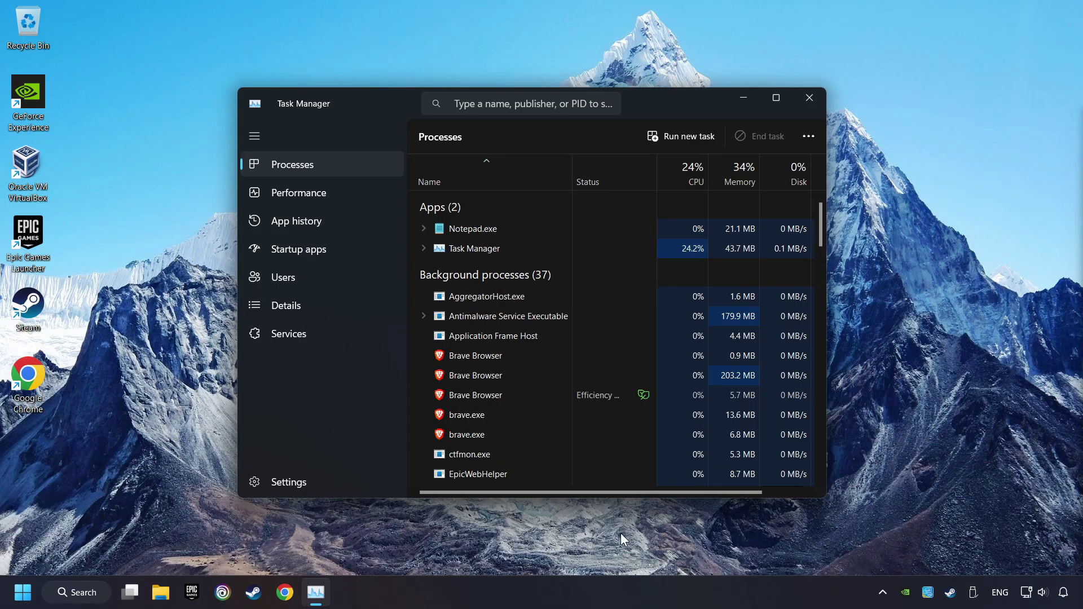
left_click(356, 252)
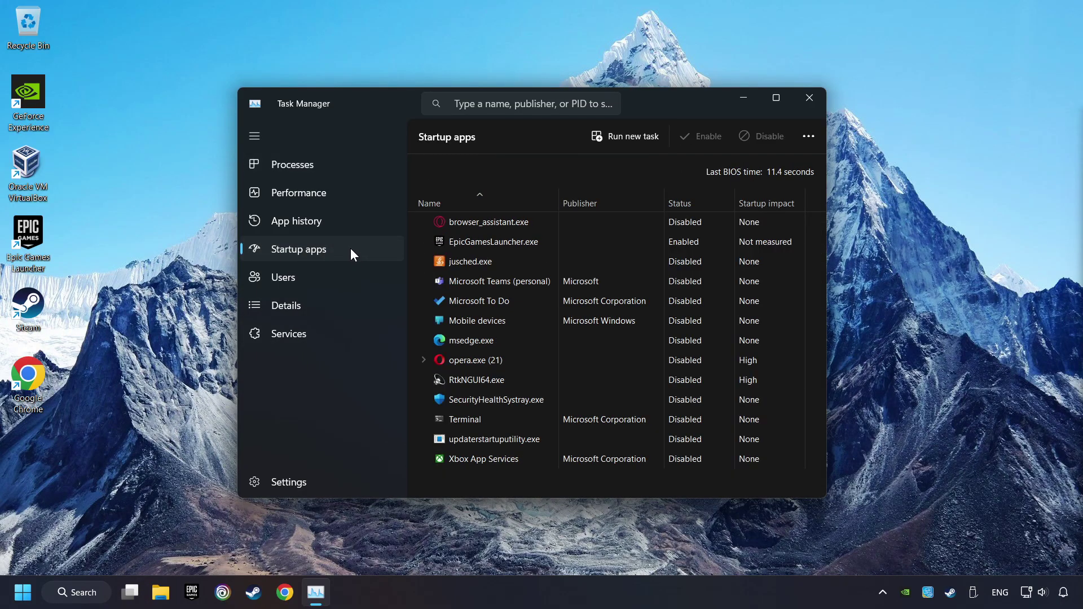
left_click(583, 244)
left_click(761, 139)
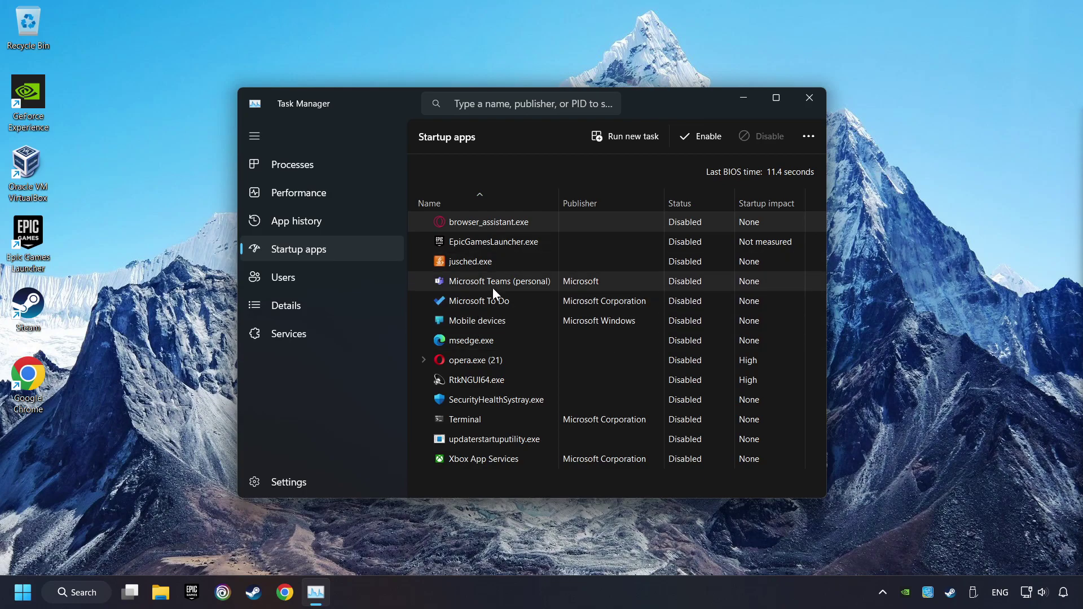
left_click(811, 99)
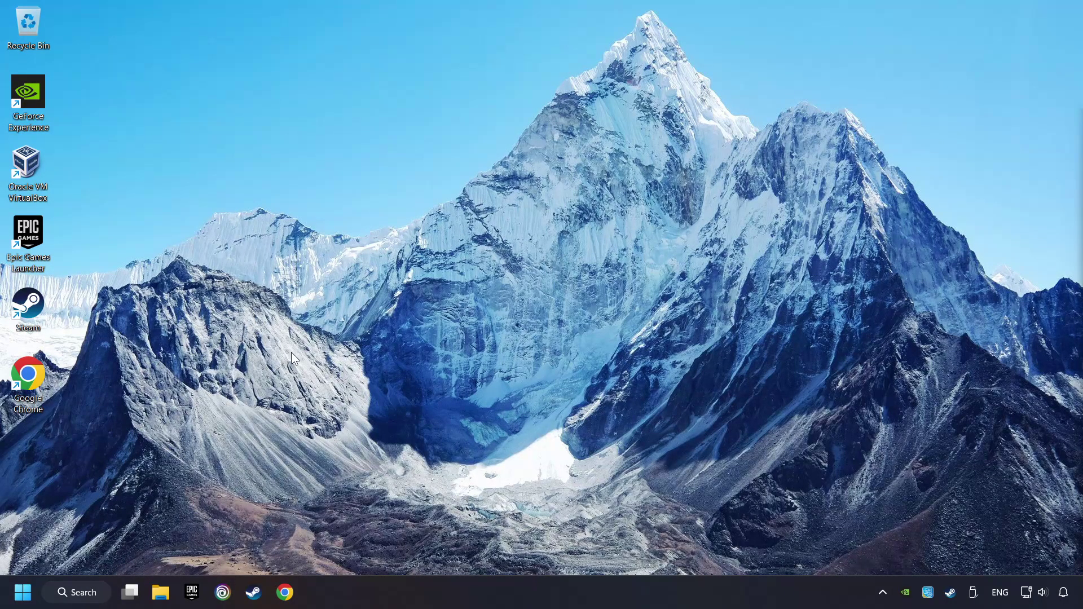
- Allow GAME.exe through Windows Defender Firewall on public networks too, confirming with OK
left_click(95, 598)
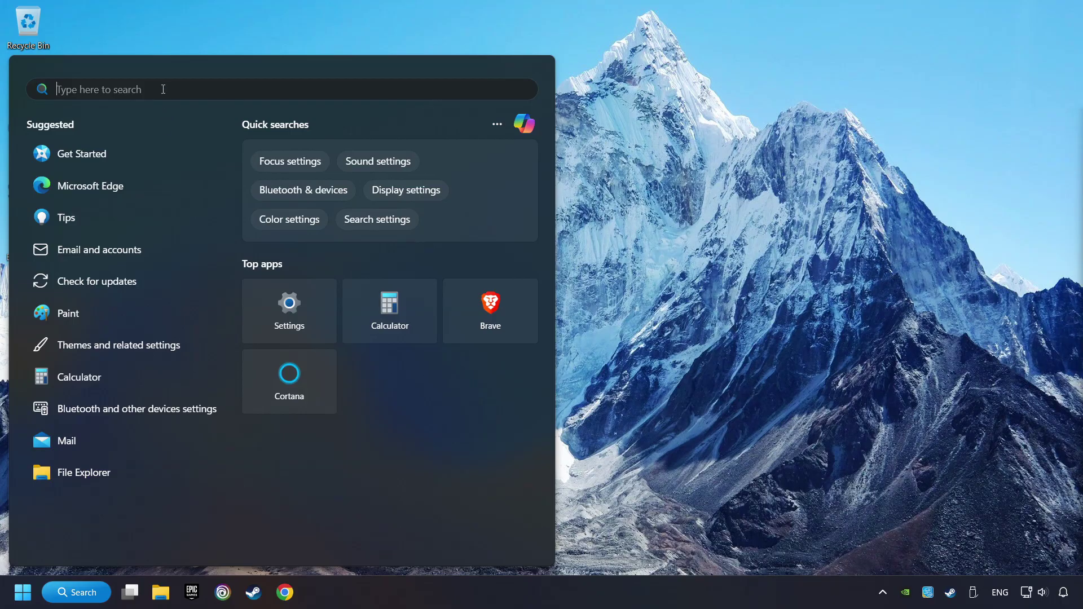
type("firewall")
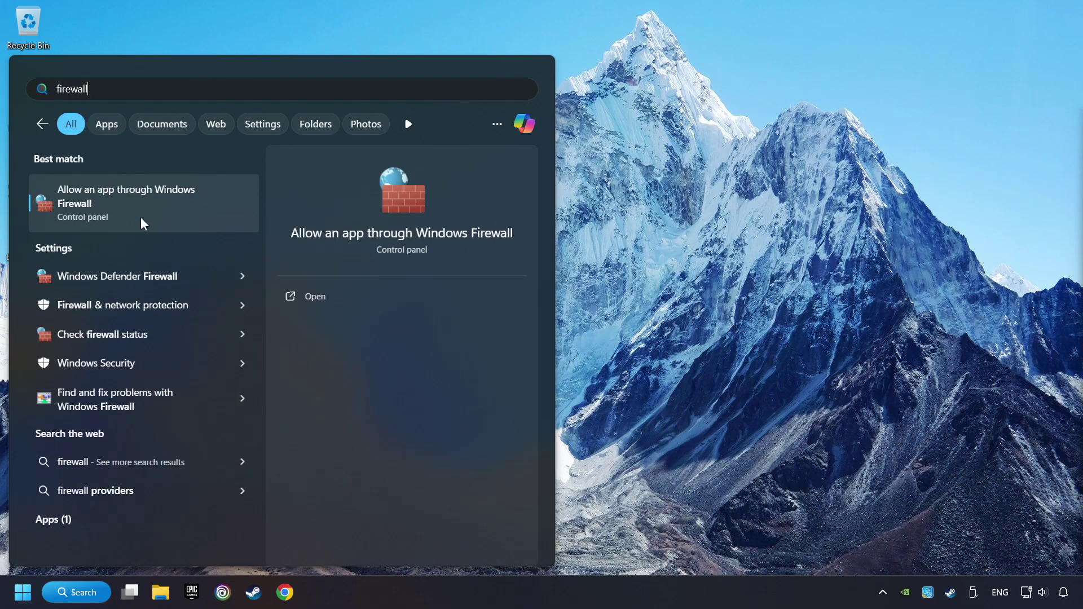
left_click(212, 203)
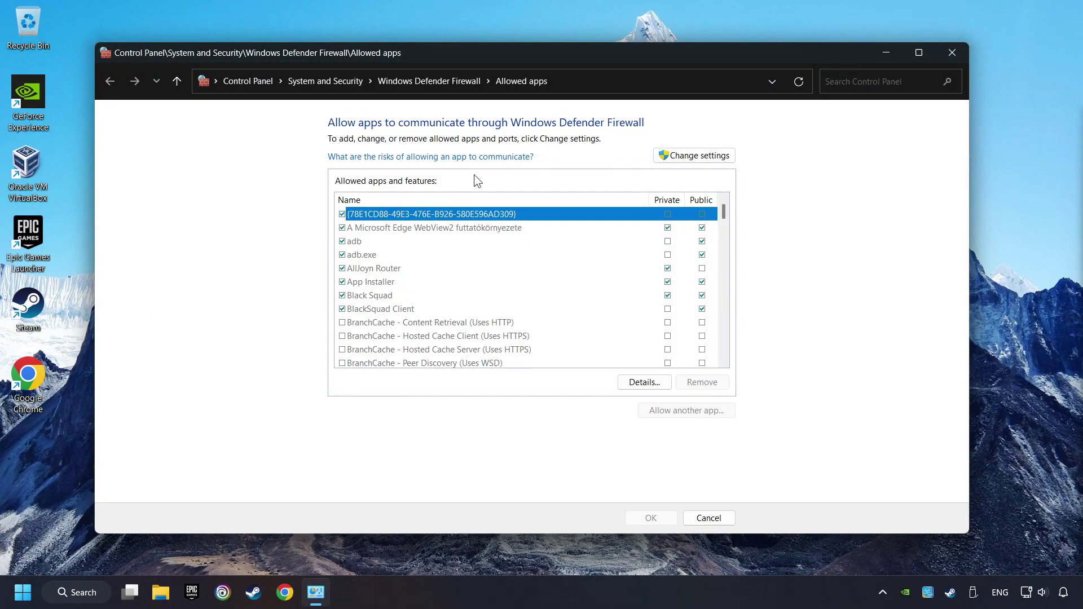
left_click(705, 155)
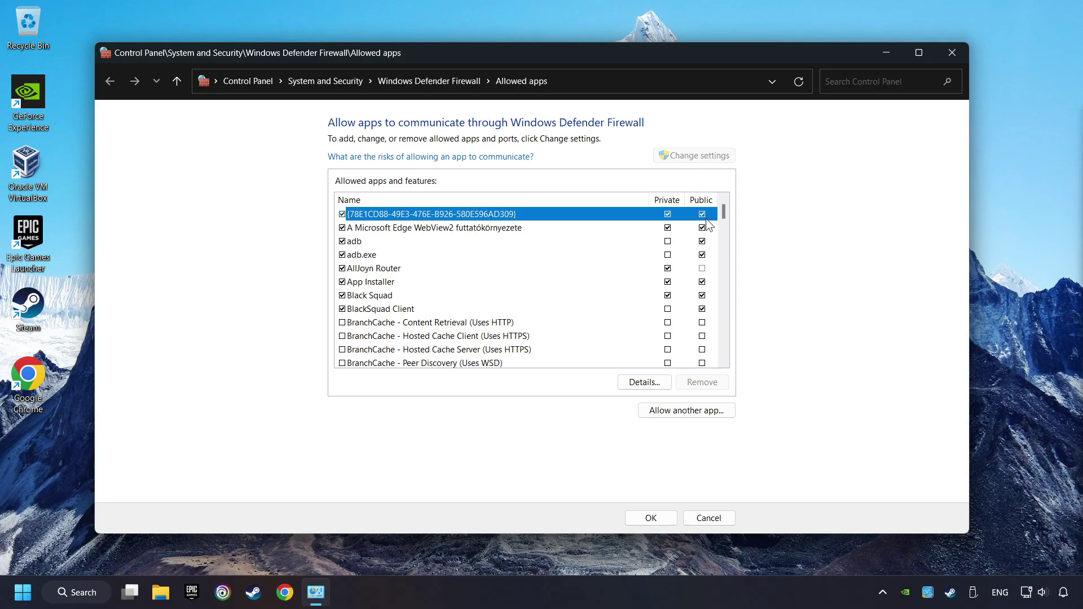
mouse_move(724, 213)
left_mouse_down()
mouse_move(716, 298)
mouse_move(736, 205)
left_mouse_up()
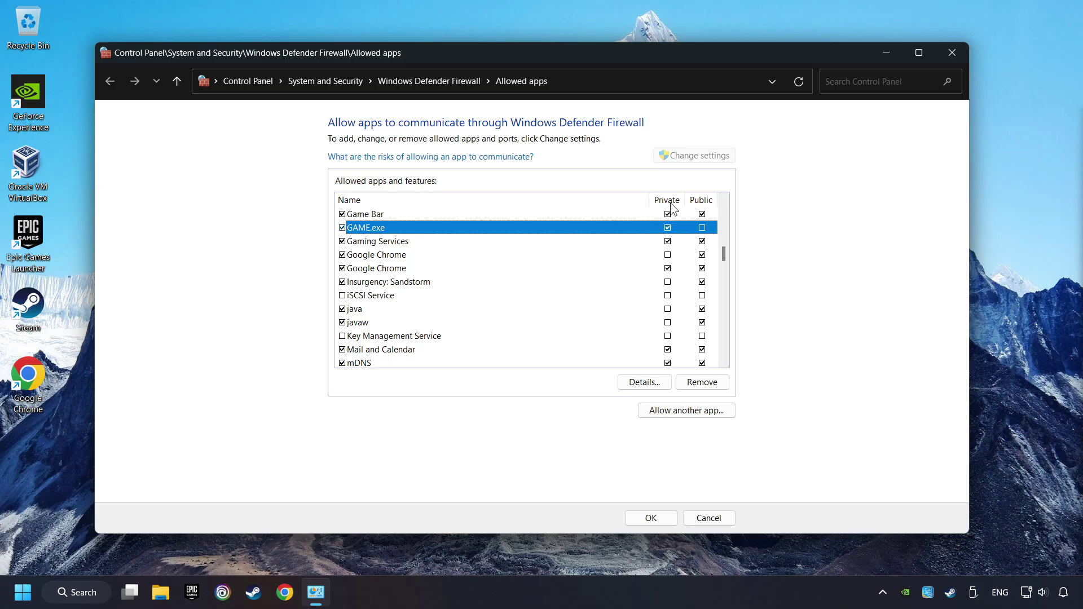
left_click(702, 228)
left_click(651, 519)
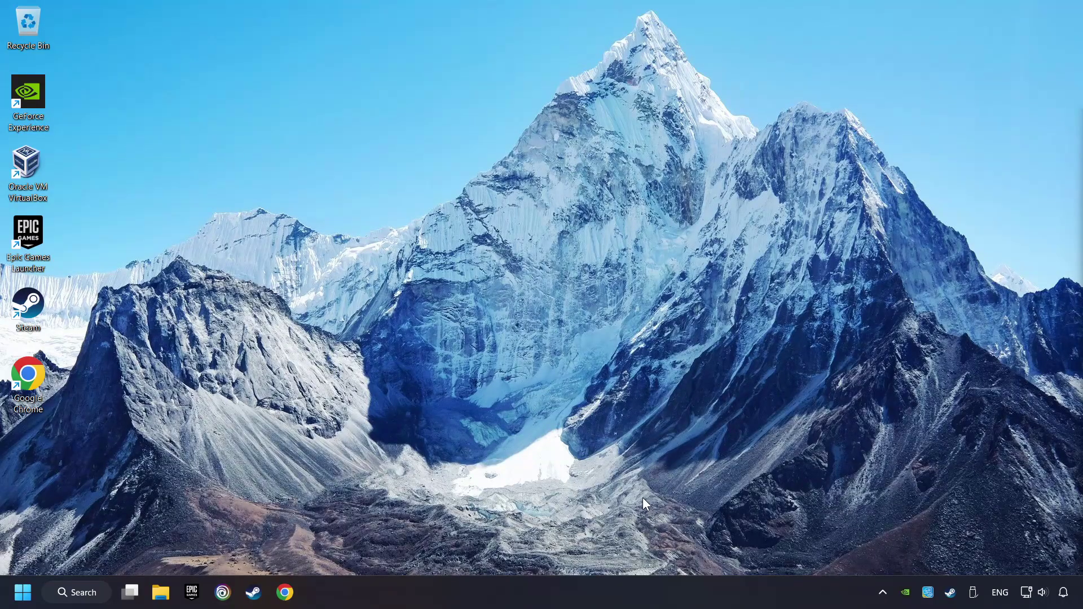
- Run sfc /scannow in an administrator Command Prompt, then show Start's power options
left_click(83, 592)
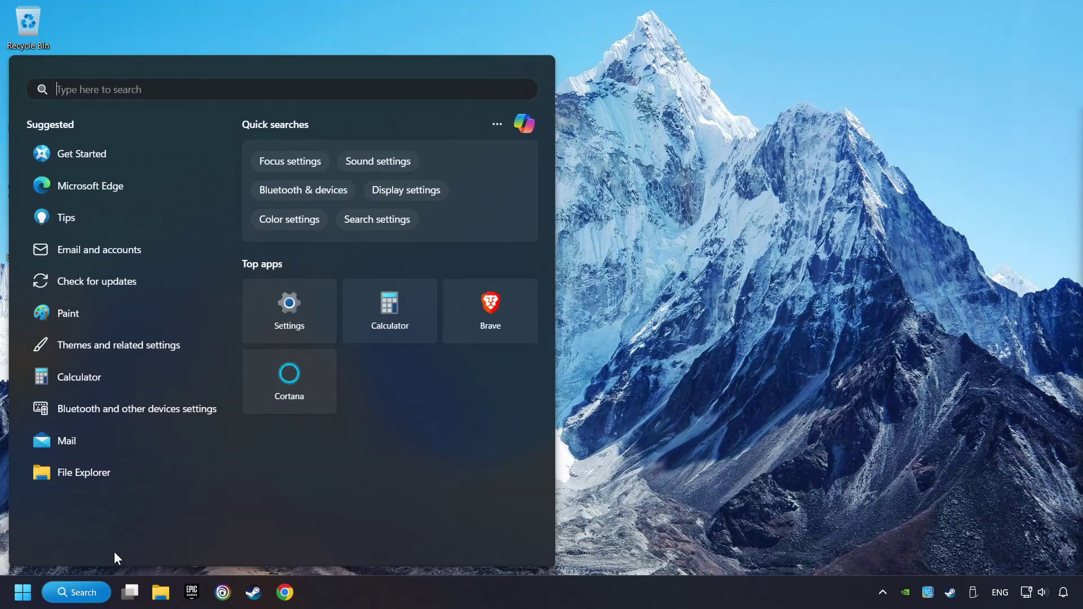
type("cmd")
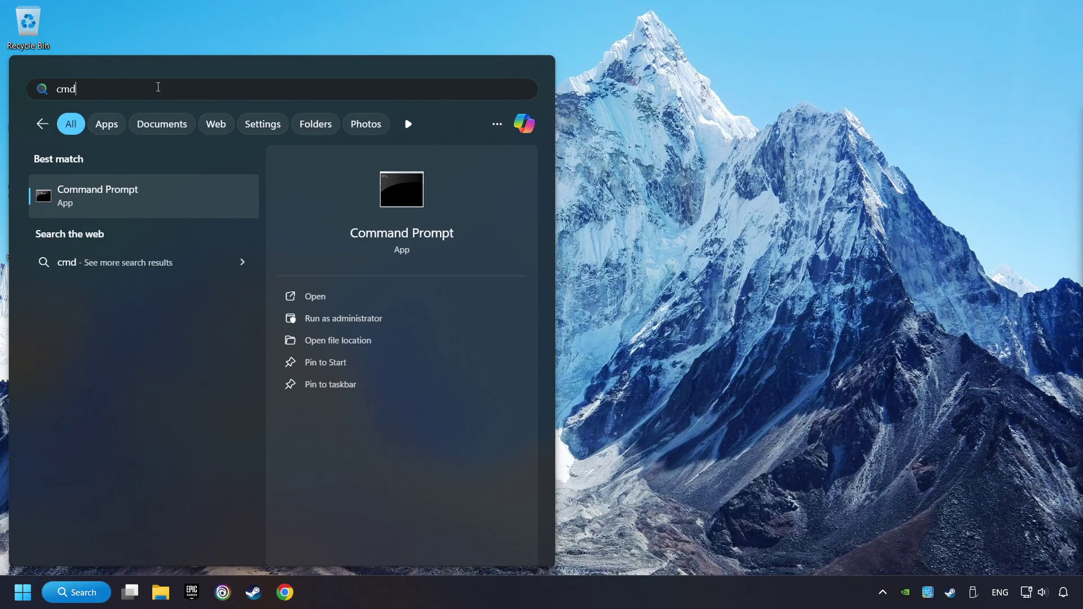
right_click(224, 195)
left_click(288, 213)
left_click_drag(394, 125, 407, 130)
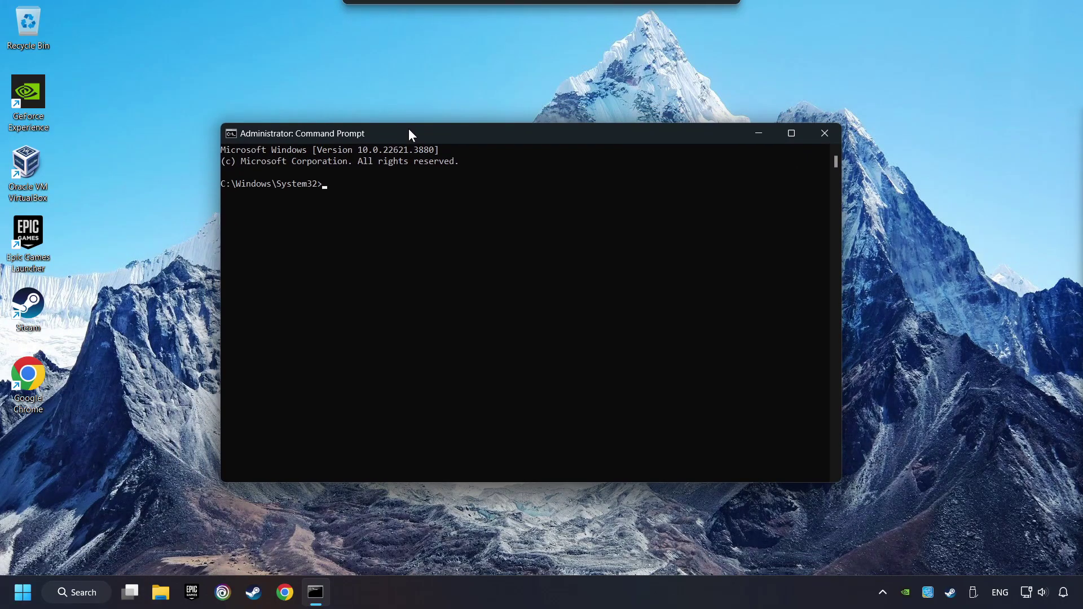
type("sfc /scannow")
key("Return")
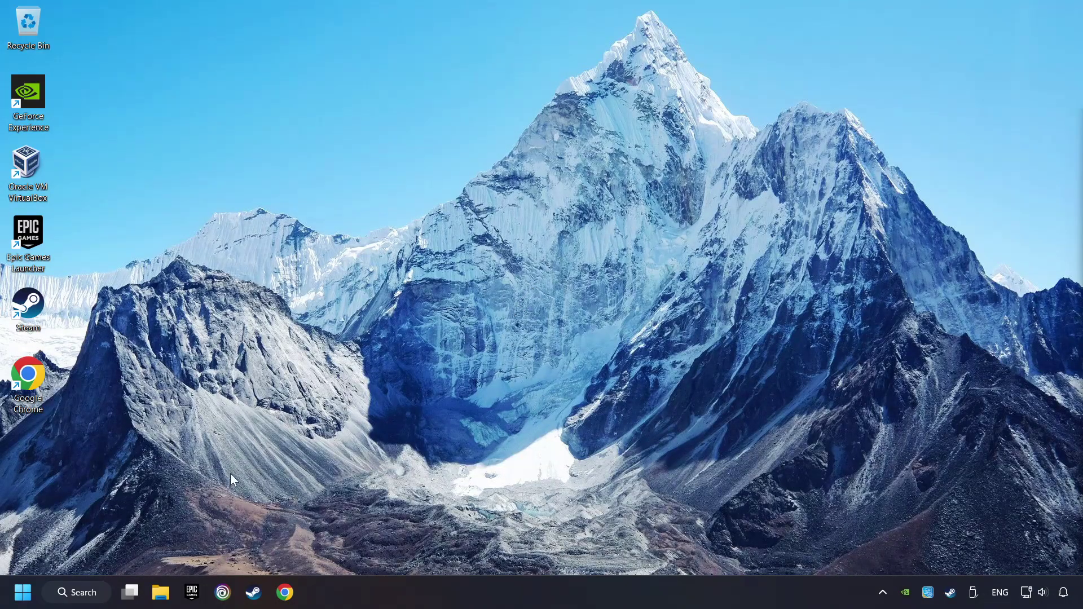
key("super")
left_click(410, 546)
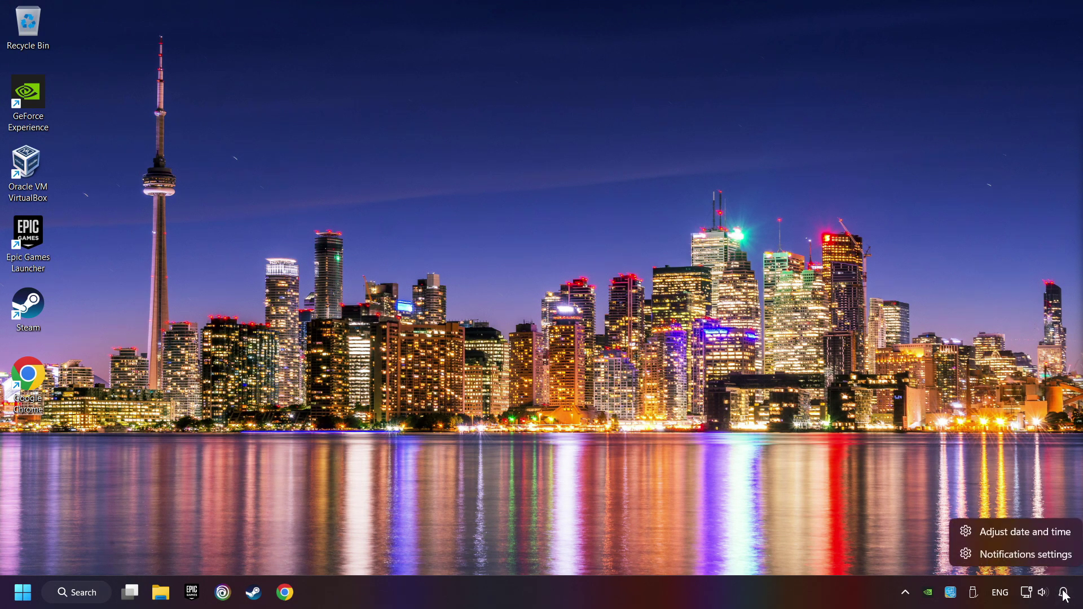
- Turn on automatic time zone and automatic time, sync the clock, and close Settings
left_click(1034, 536)
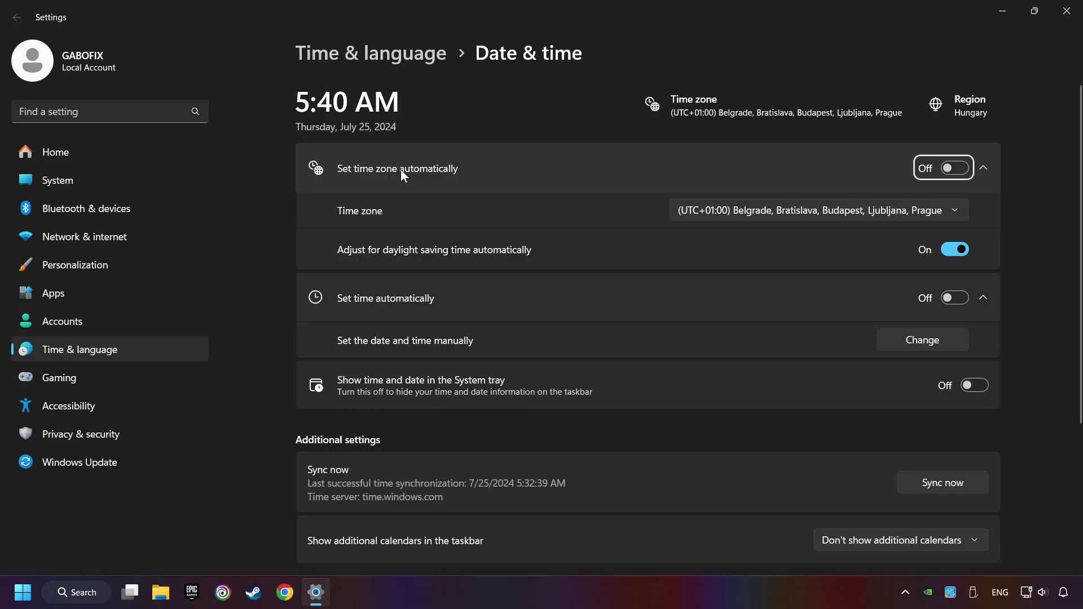
left_click(955, 171)
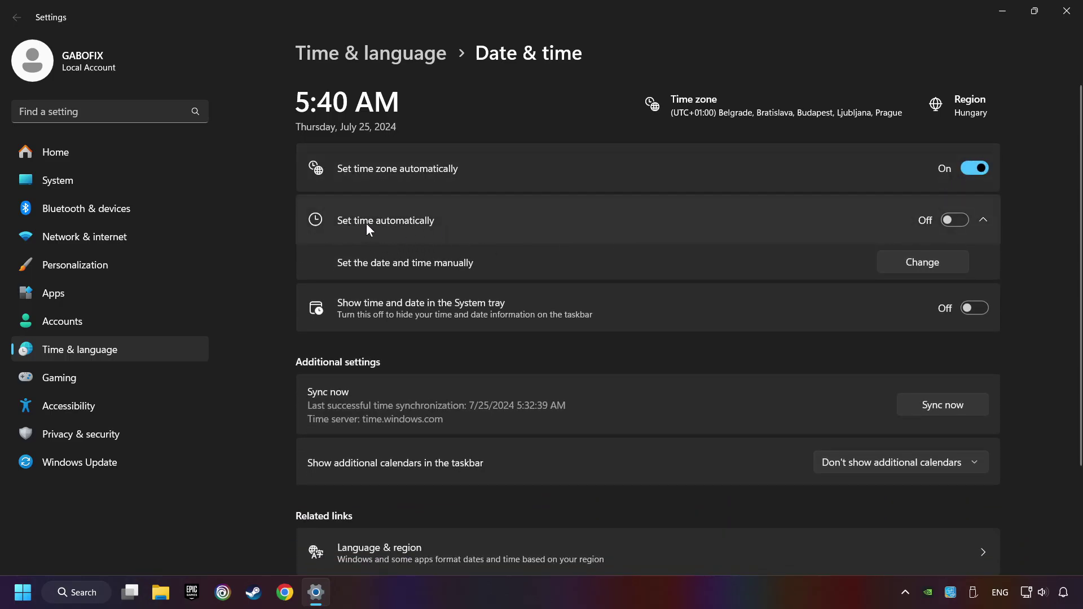
left_click(960, 223)
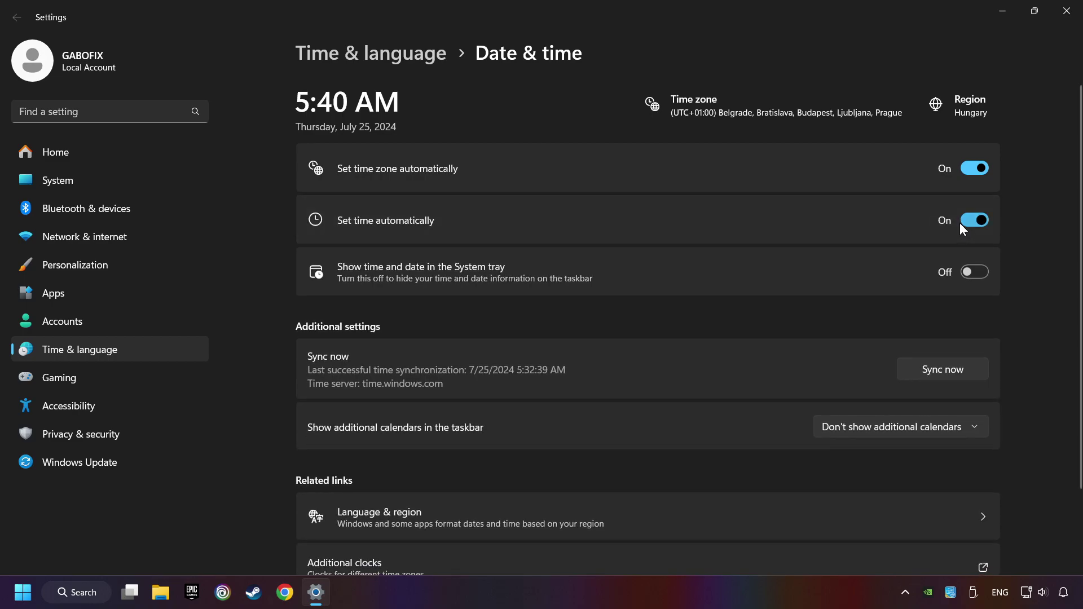
left_click(945, 376)
left_click(1062, 17)
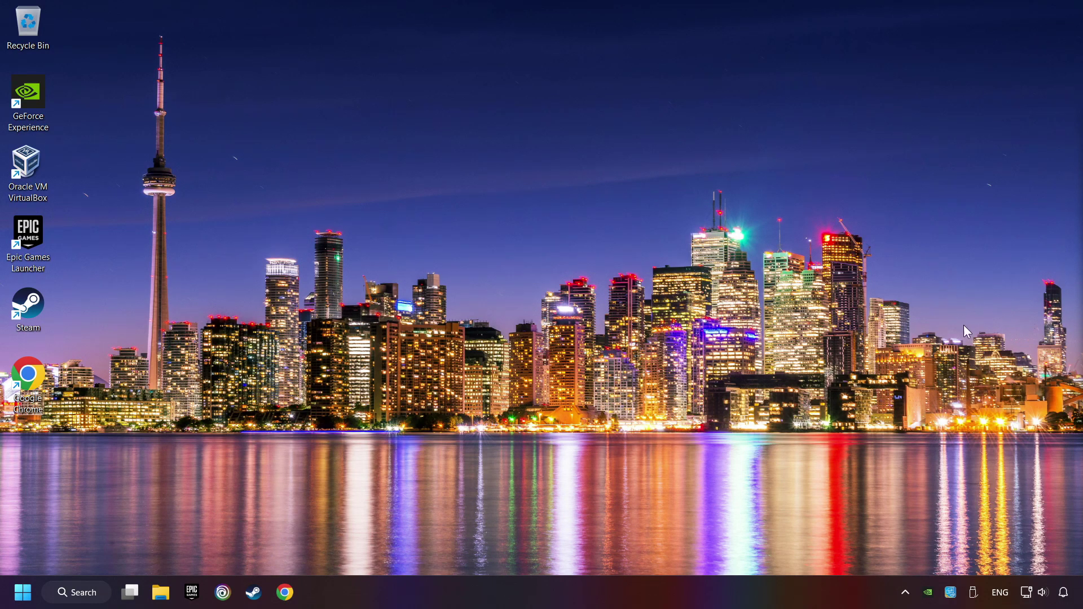
- Save the manual proxy setup with 'Use a proxy server' off, then close Settings
right_click(1027, 591)
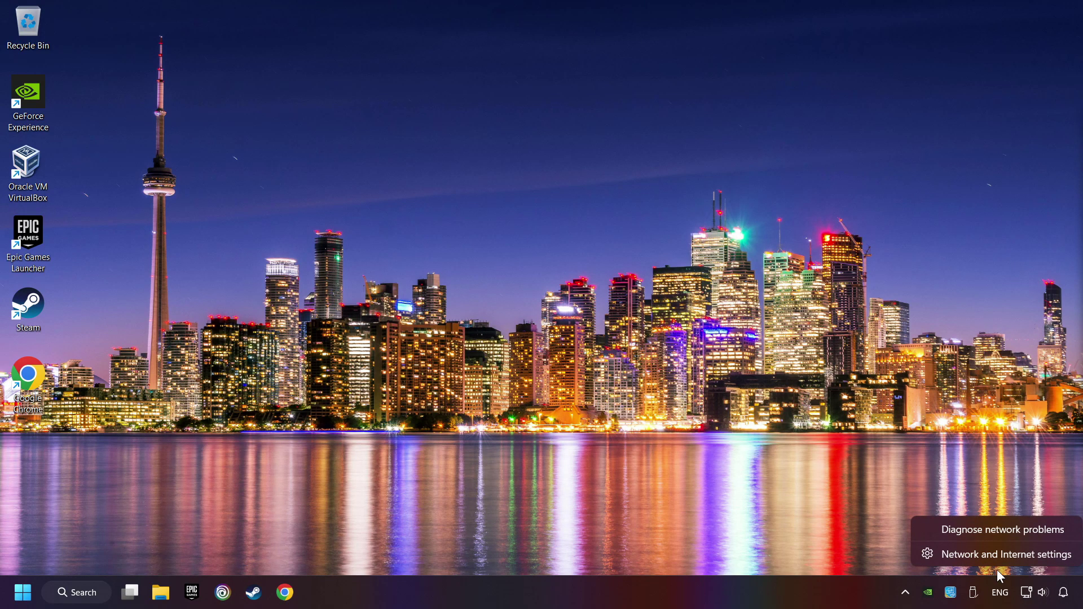
left_click(1015, 558)
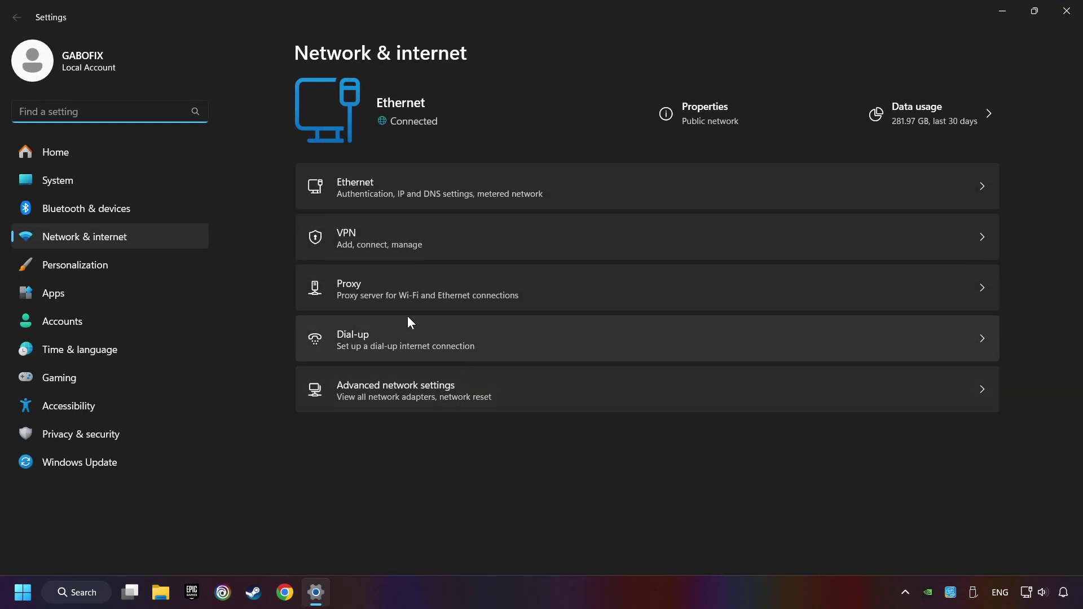
left_click(382, 286)
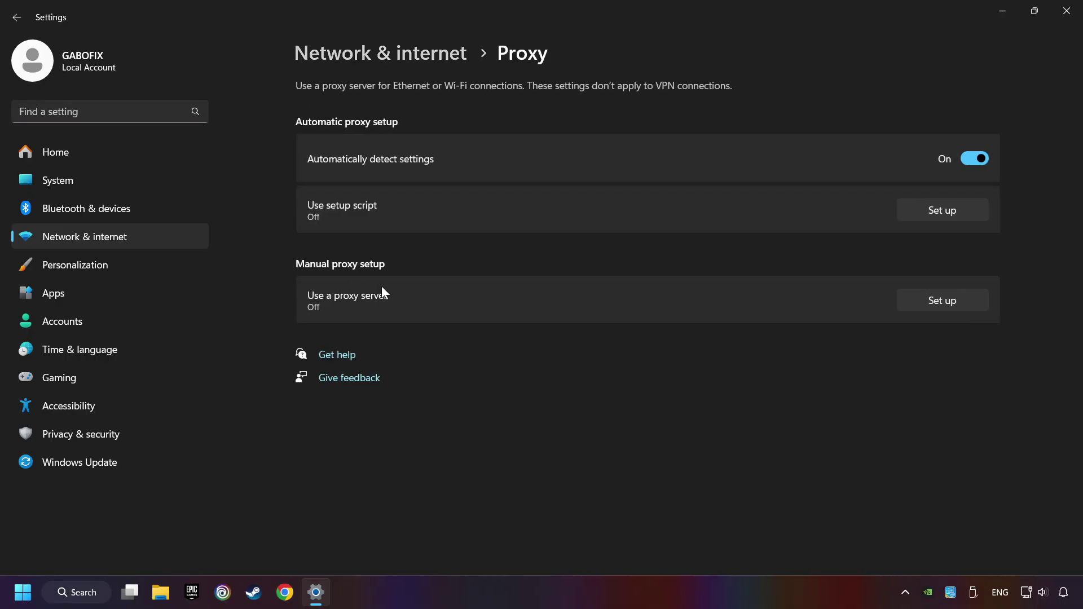
left_click(960, 304)
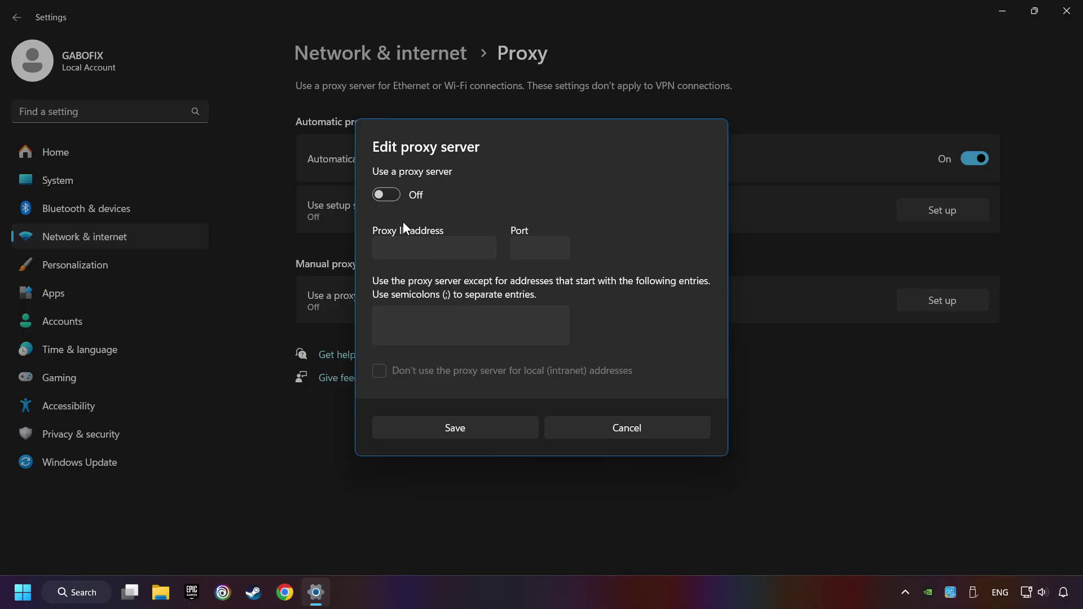
left_click(382, 198)
left_click(461, 432)
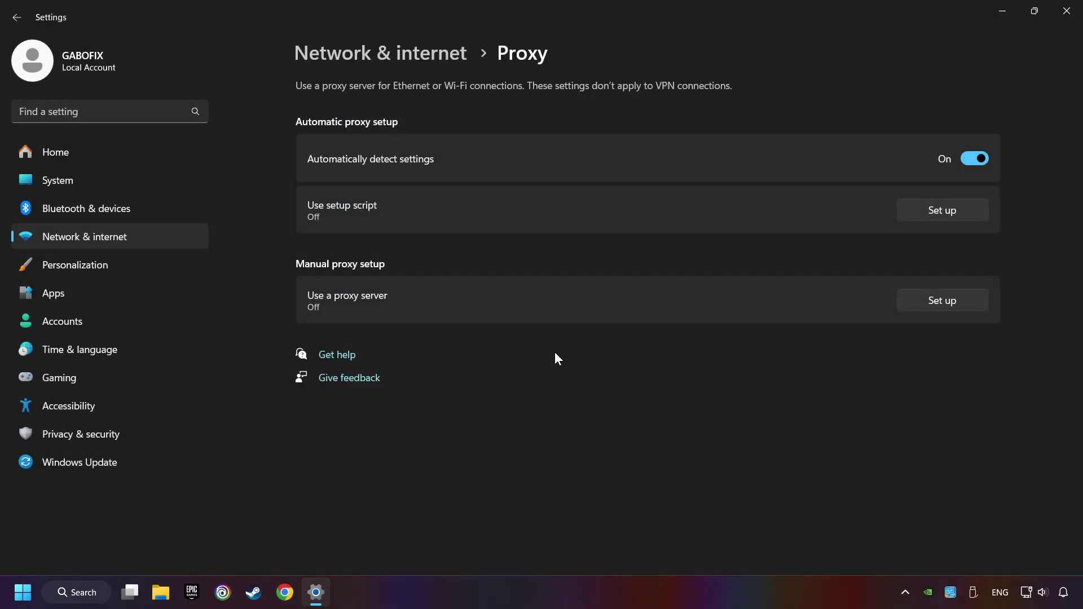
left_click(1064, 24)
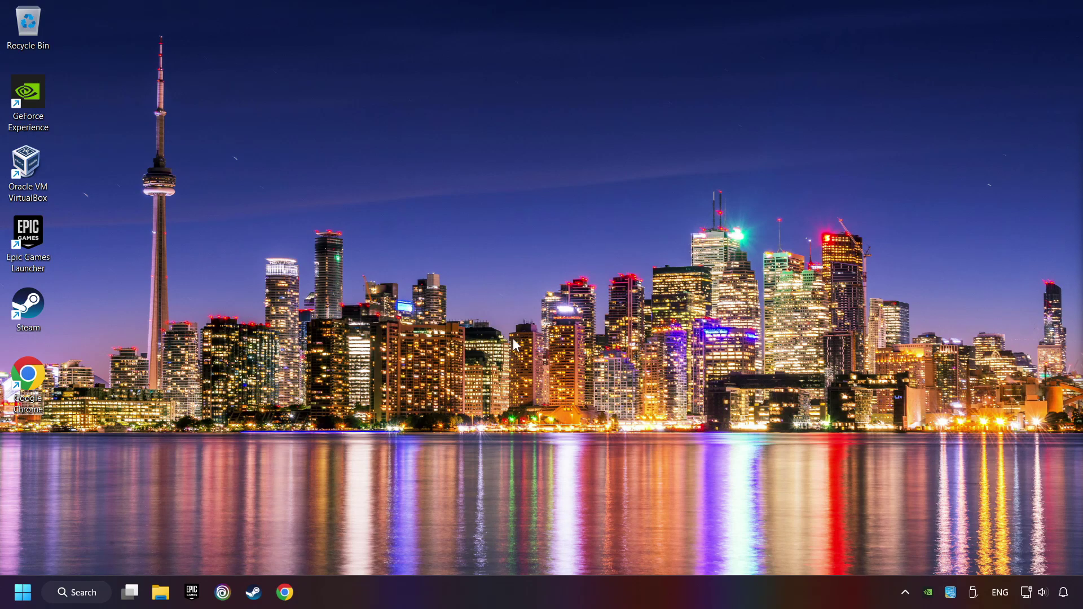
- Launch Command Prompt as administrator from a 'cmd' search and move its window up-left
left_click(83, 593)
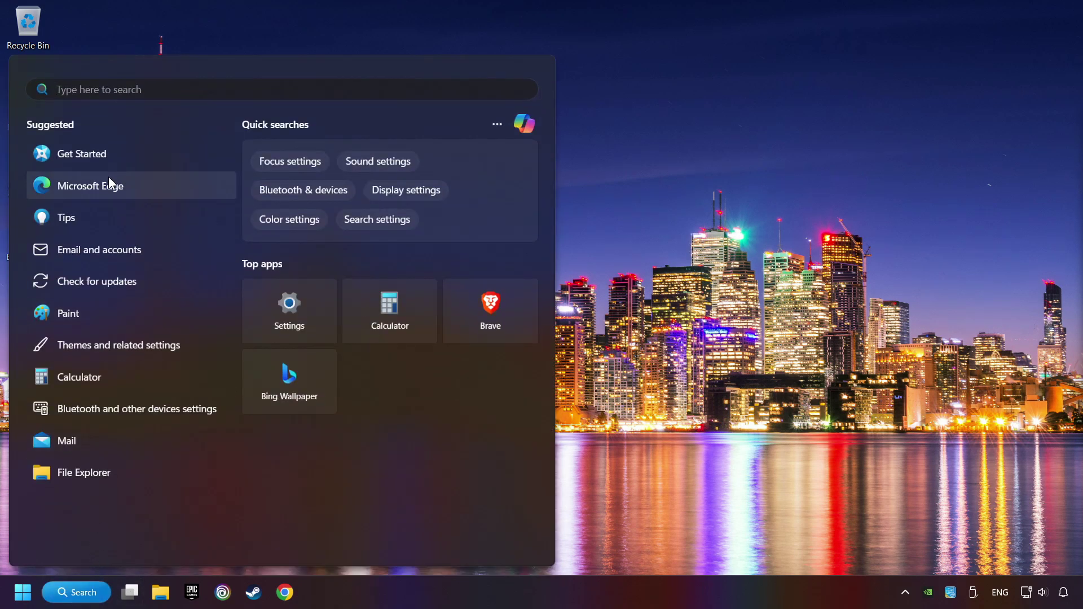
type("cmd")
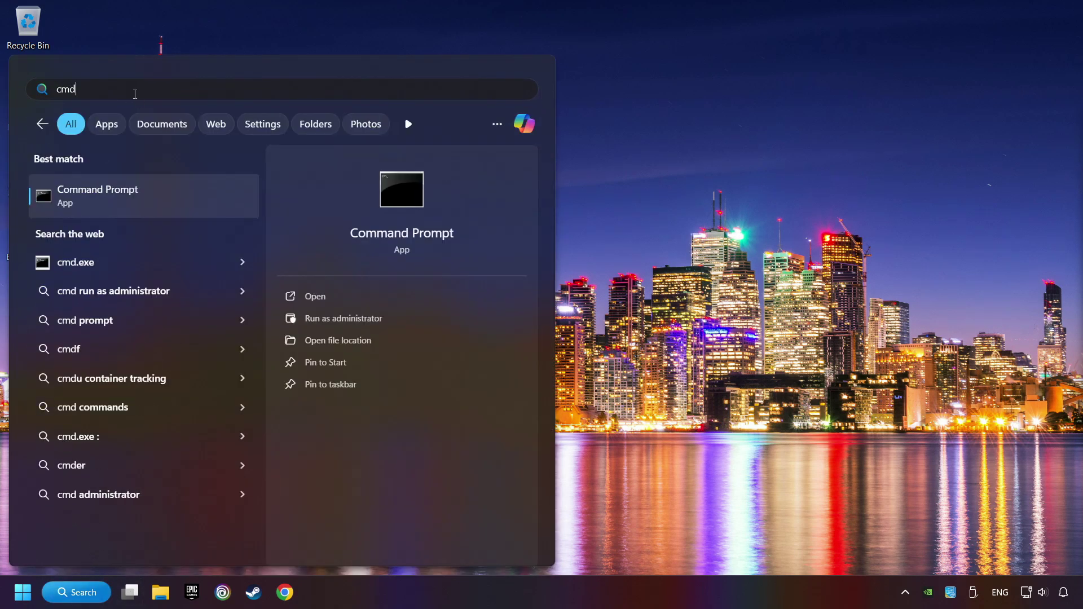
right_click(206, 194)
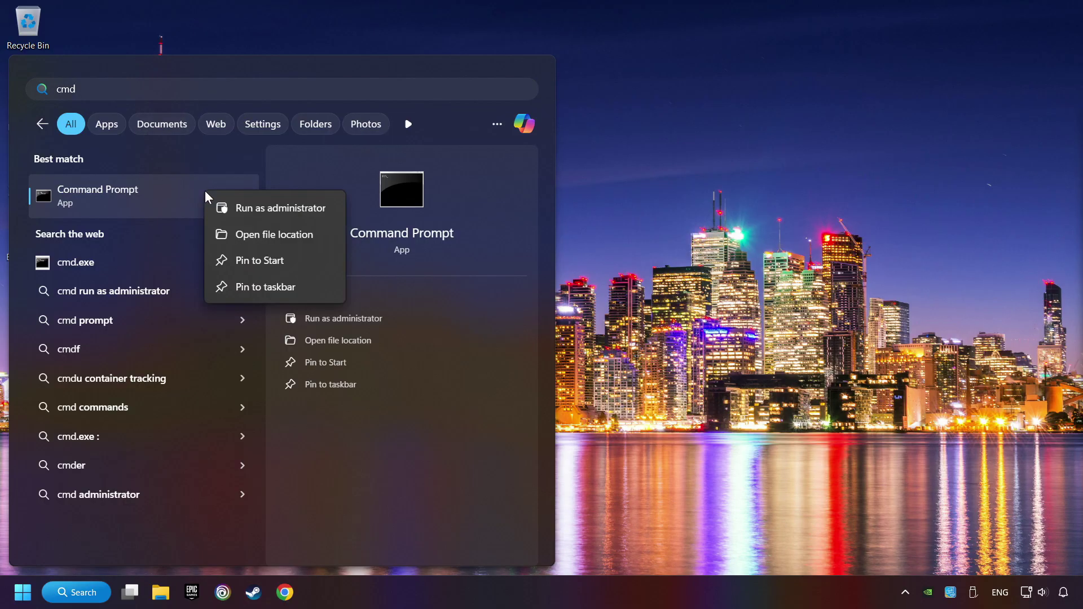
left_click(260, 209)
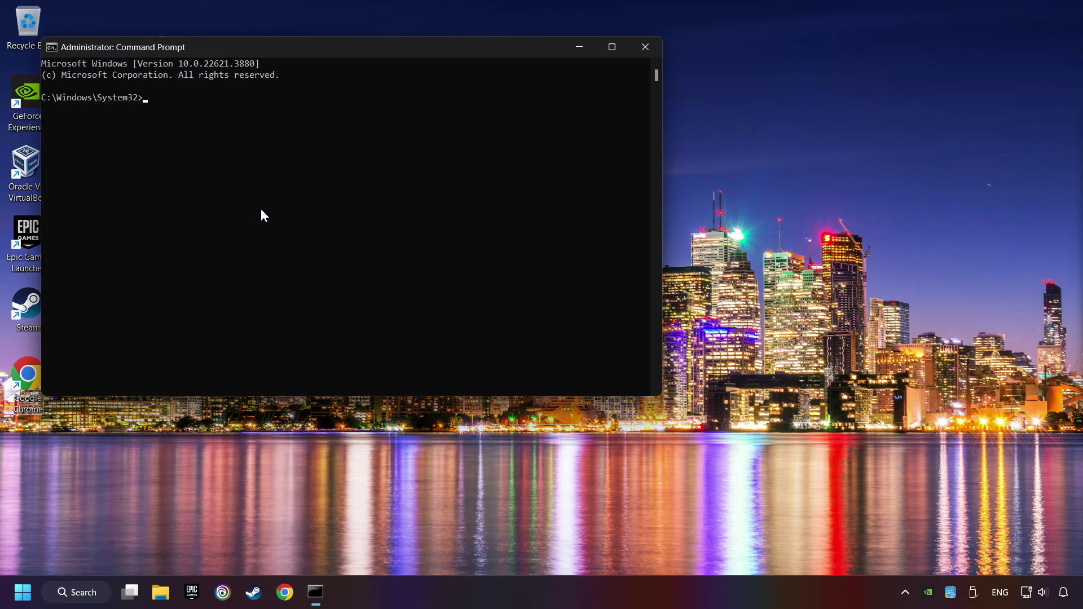
left_click_drag(255, 47, 234, 34)
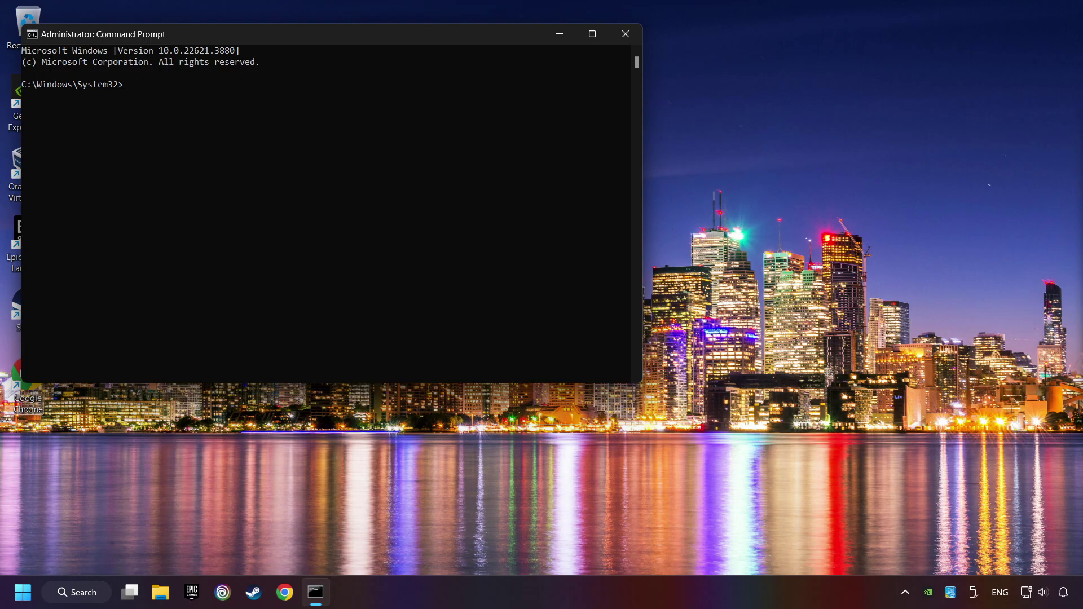
- Run ipconfig /flushdns, /release and /renew, copied from the commands notes
left_click_drag(854, 321, 905, 313)
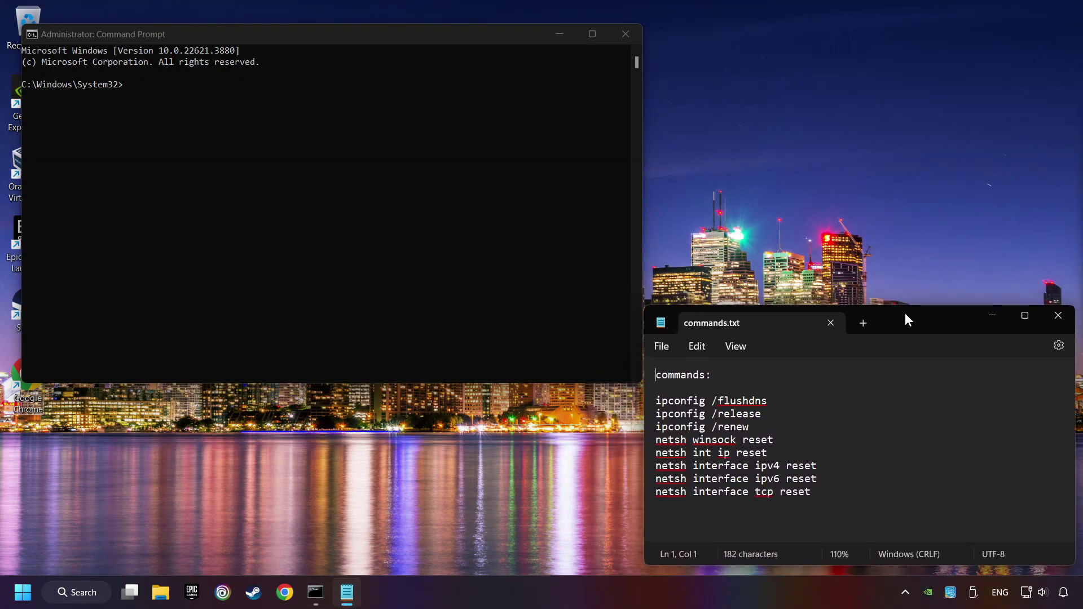
left_click_drag(767, 401, 656, 402)
key("ctrl+c")
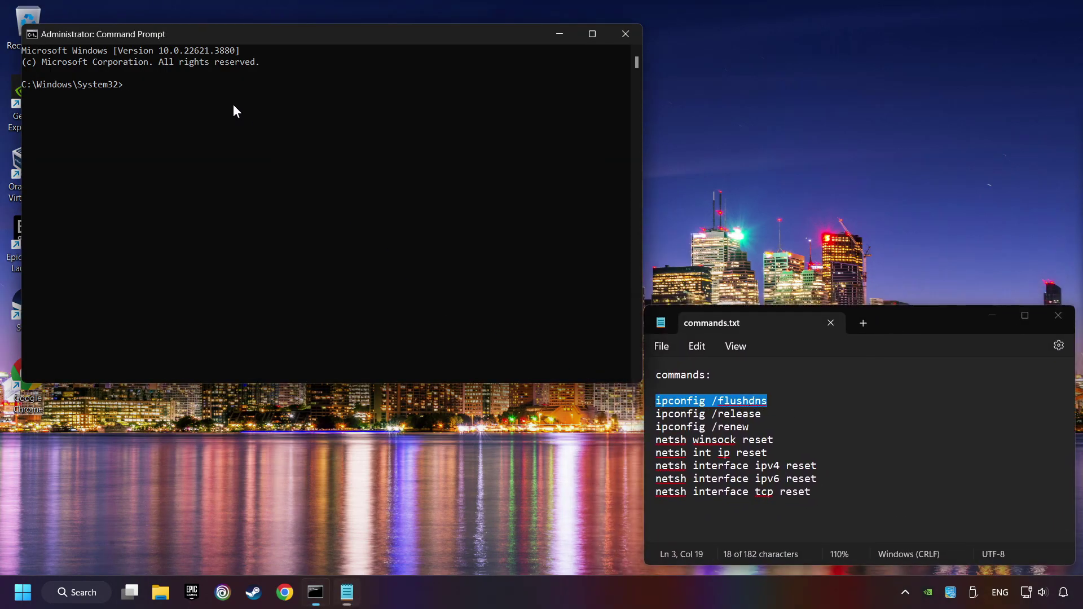
left_click(254, 117)
key("ctrl+v")
key("Return")
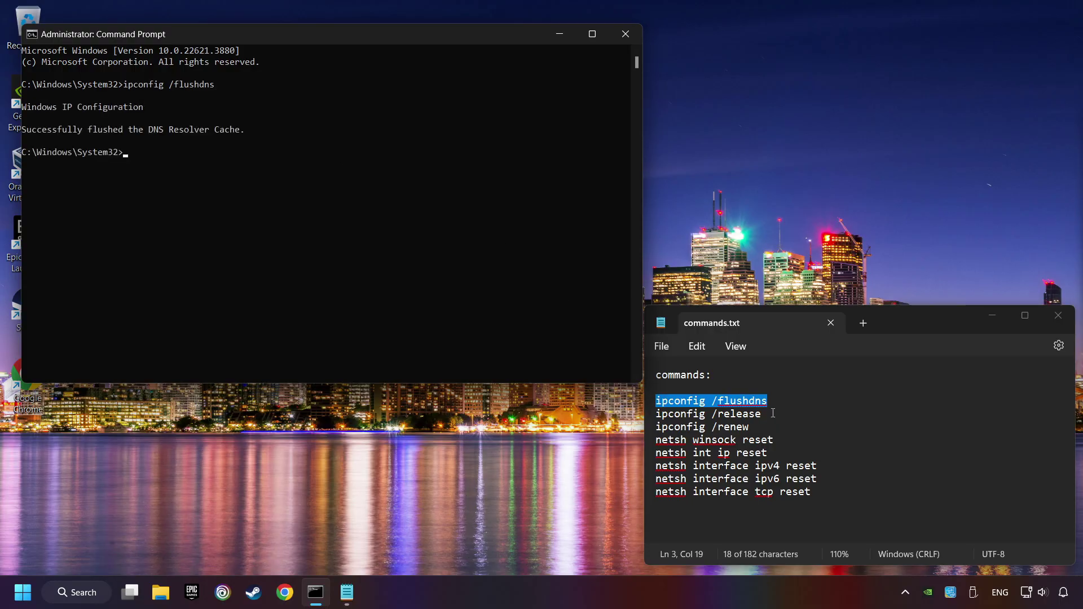
left_click_drag(773, 413, 655, 413)
key("ctrl+c")
left_click(261, 207)
key("ctrl+v")
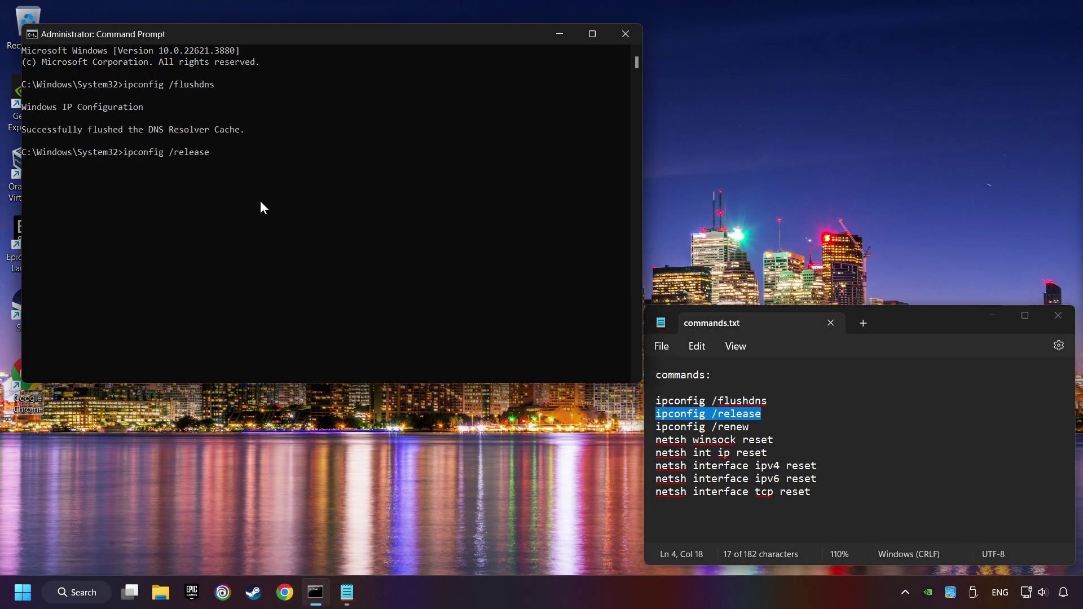
key("Return")
left_click_drag(748, 426, 648, 428)
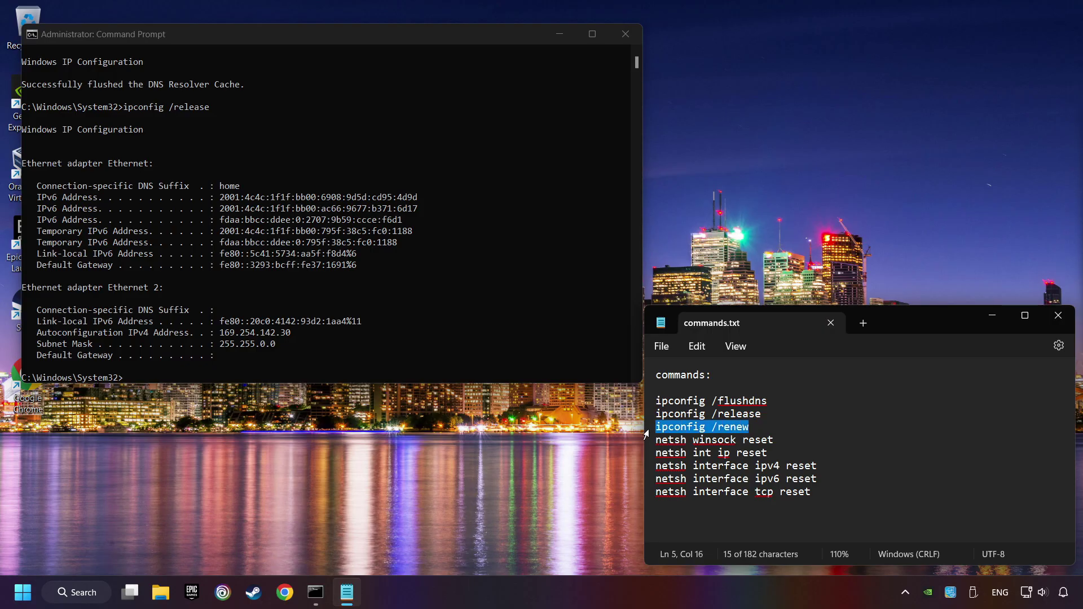
key("ctrl+c")
left_click(347, 272)
key("ctrl+v")
key("Return")
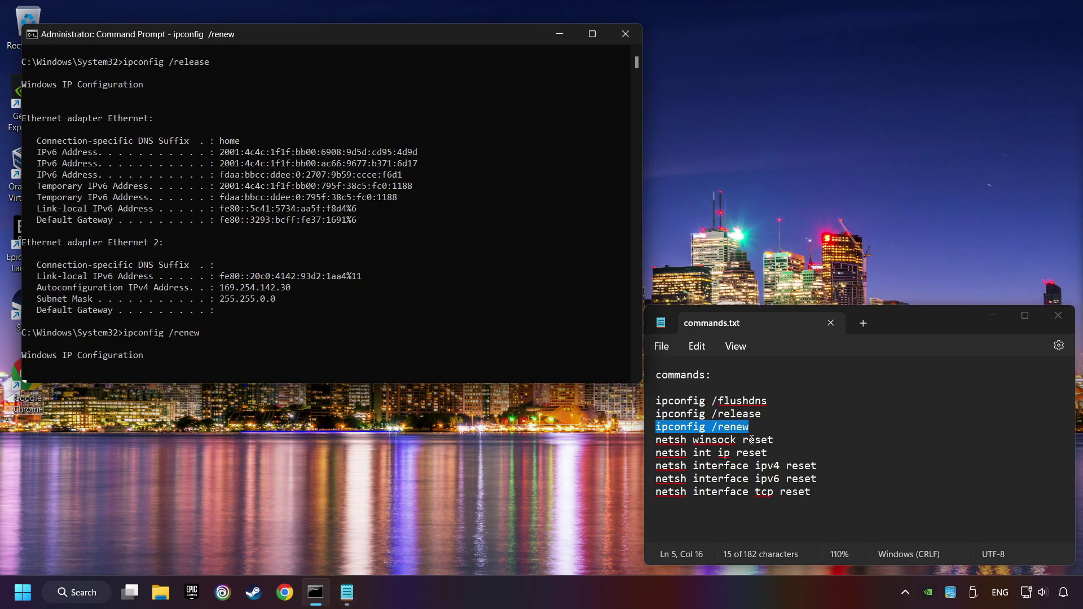
- Run the netsh winsock reset and netsh int ip reset commands
left_click_drag(780, 440, 641, 439)
left_click(394, 283)
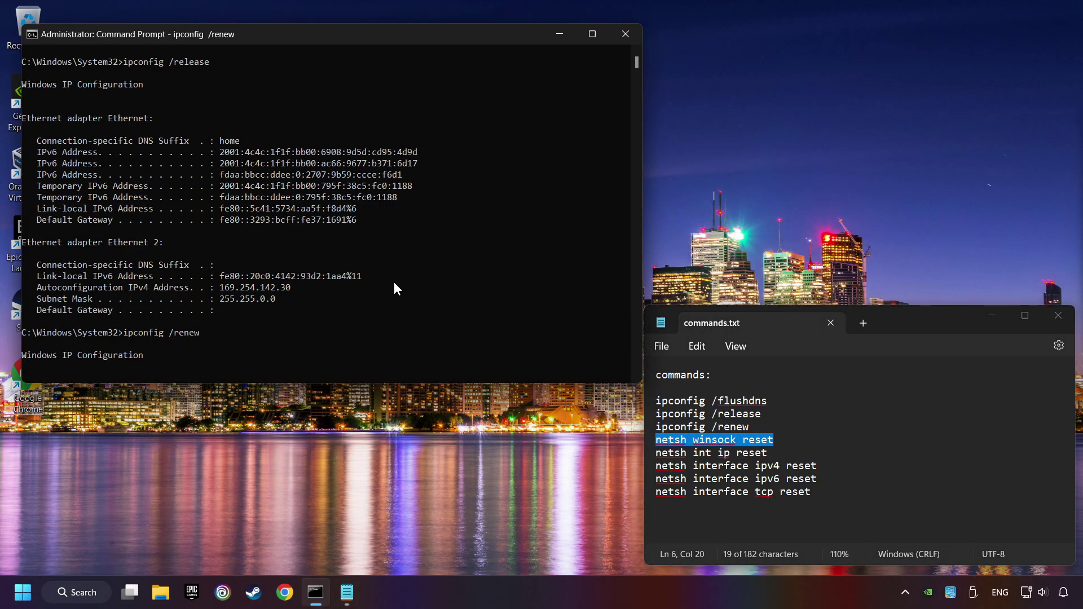
key("ctrl+v")
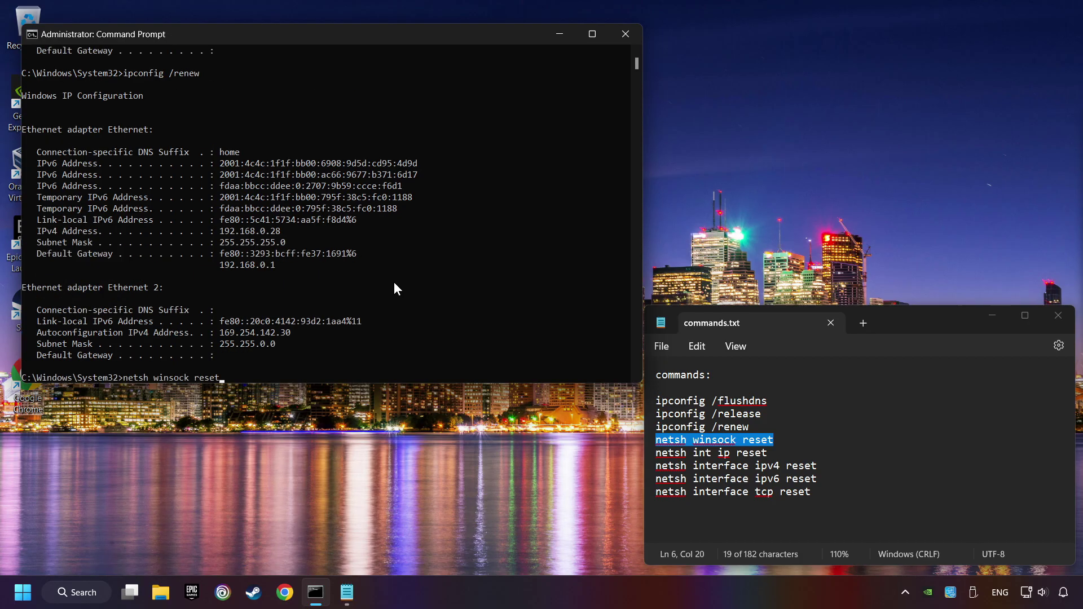
key("Return")
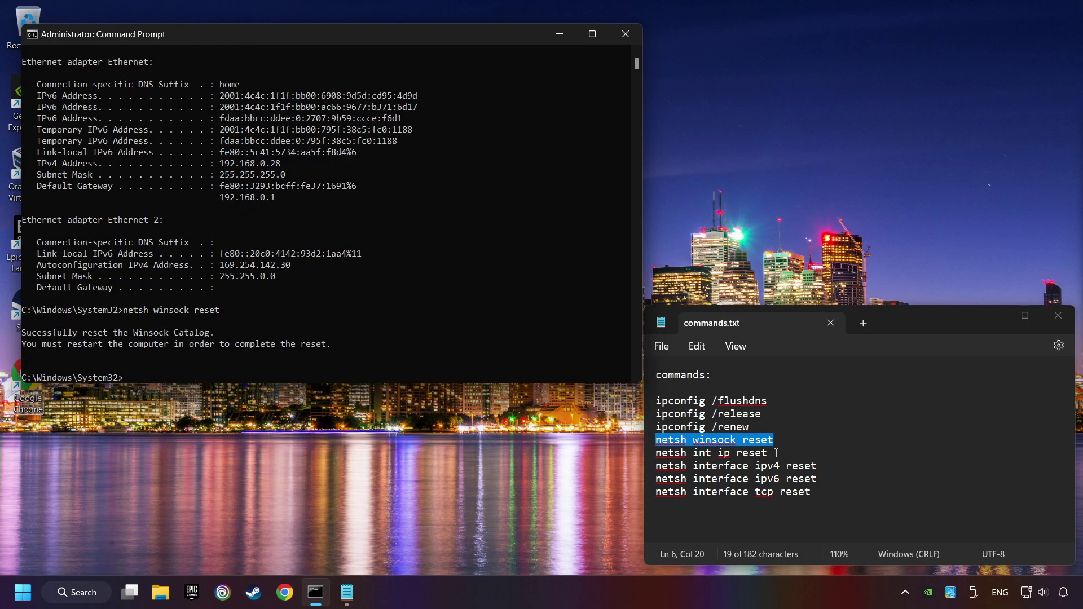
left_click_drag(770, 453, 632, 454)
left_click(307, 275)
key("ctrl+v")
key("Return")
- Run the IPv4, IPv6 and TCP reset commands from the notes
left_click_drag(844, 462, 652, 466)
key("ctrl+c")
left_click(360, 290)
key("ctrl+v")
key("Return")
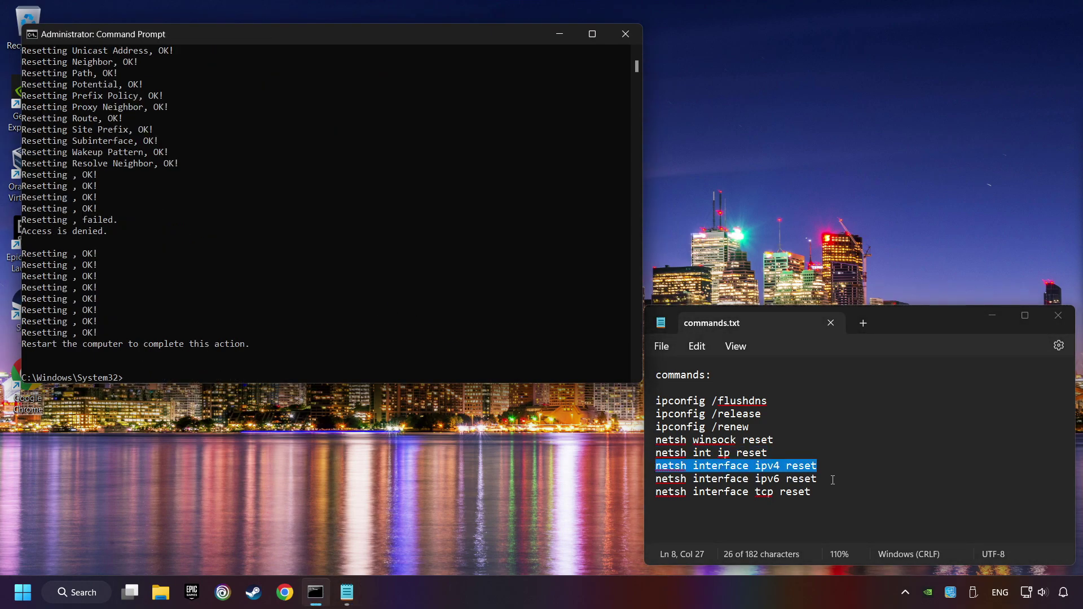
left_click_drag(837, 478, 658, 480)
key("ctrl+c")
left_click(346, 291)
key("ctrl+v")
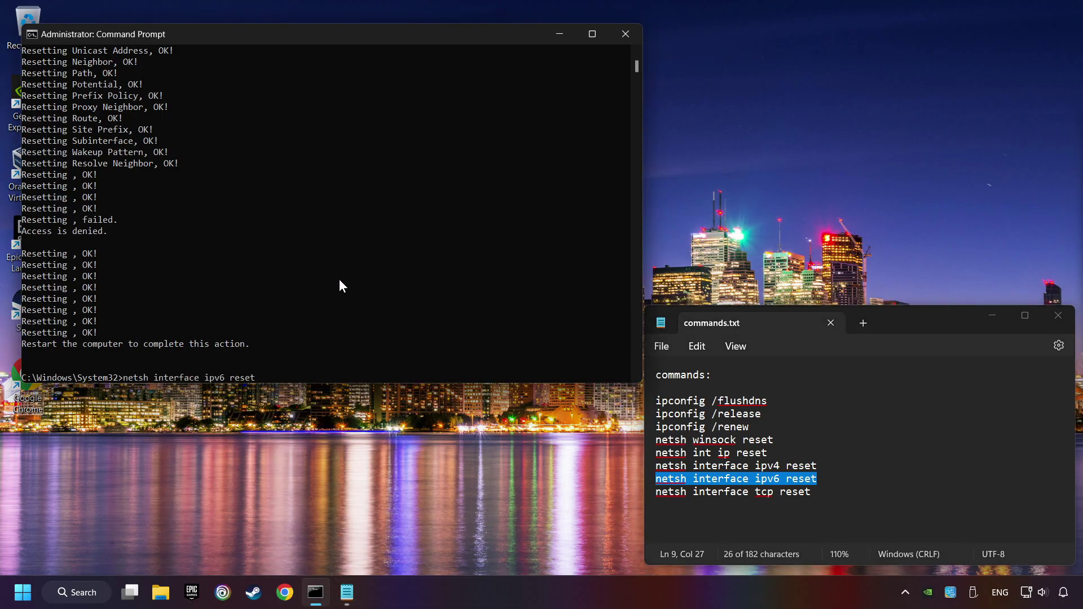
key("Return")
left_click_drag(818, 492, 638, 491)
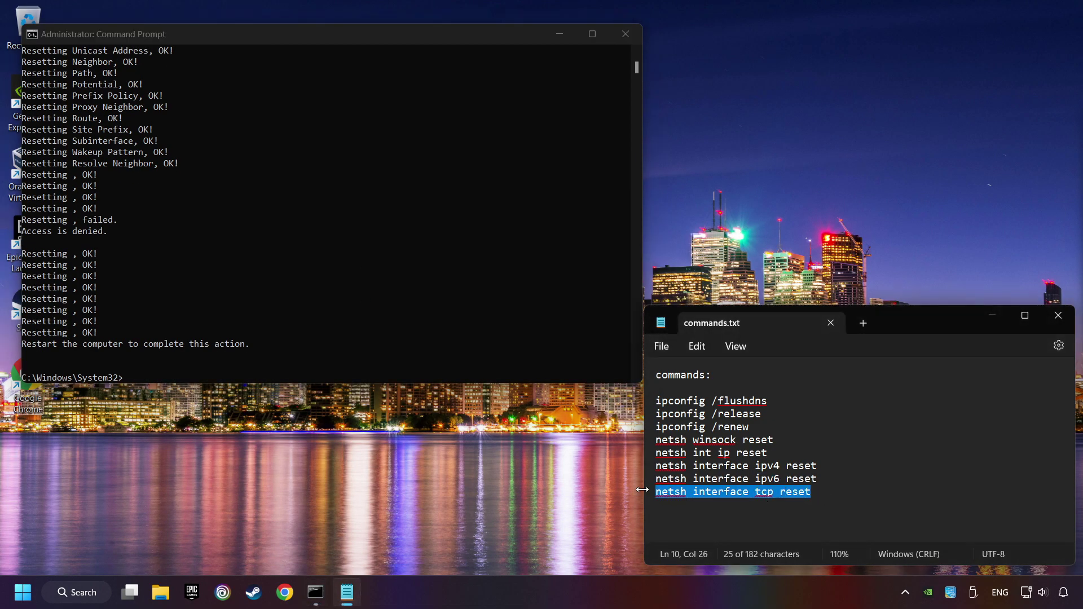
key("ctrl+c")
left_click(329, 300)
key("ctrl+v")
key("Return")
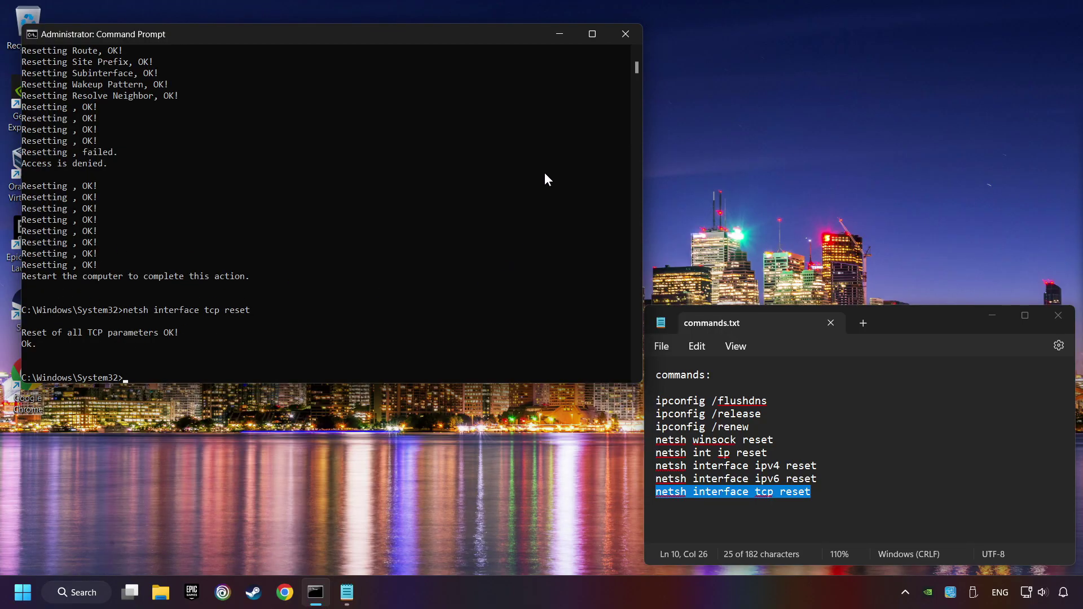
- Close the Command Prompt and the commands notes, then show Start's power options
left_click(624, 35)
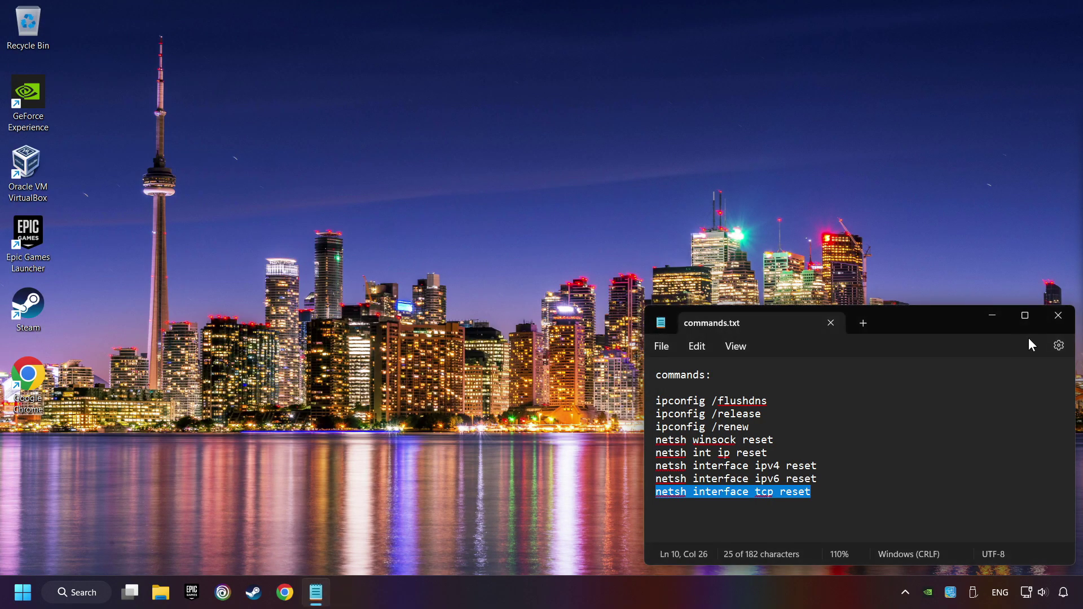
left_click(1059, 317)
key("super")
left_click(411, 546)
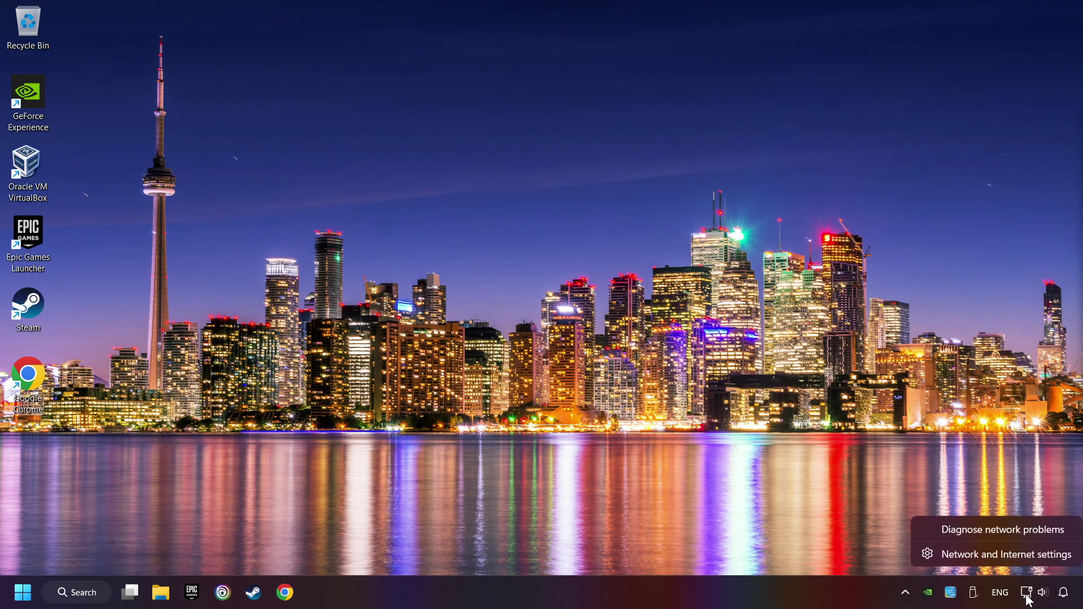
- Confirm a Network reset under Advanced network settings, then close Settings
left_click(1017, 558)
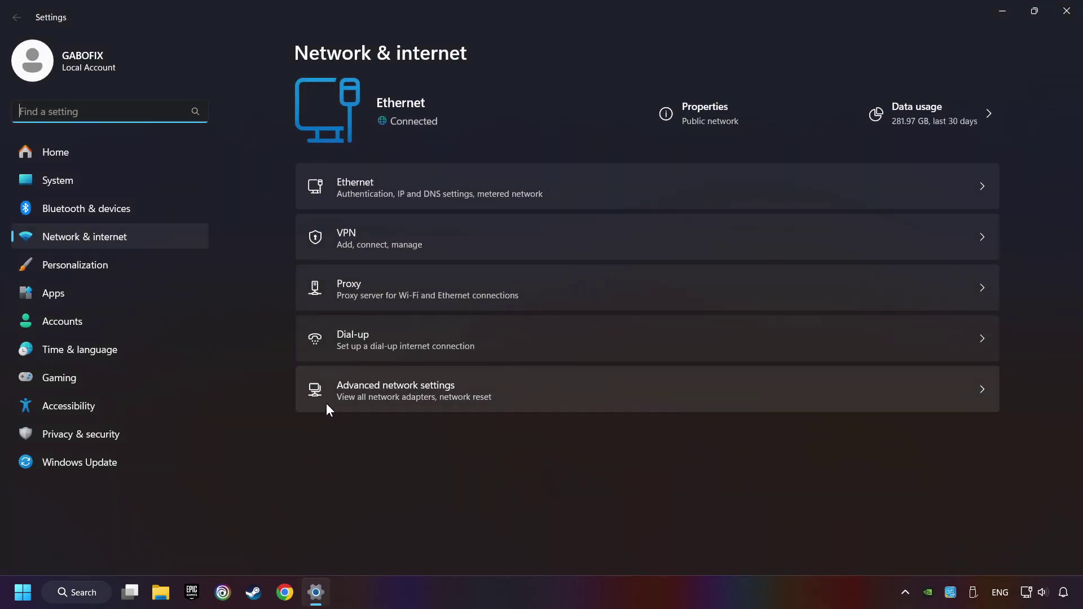
left_click(553, 391)
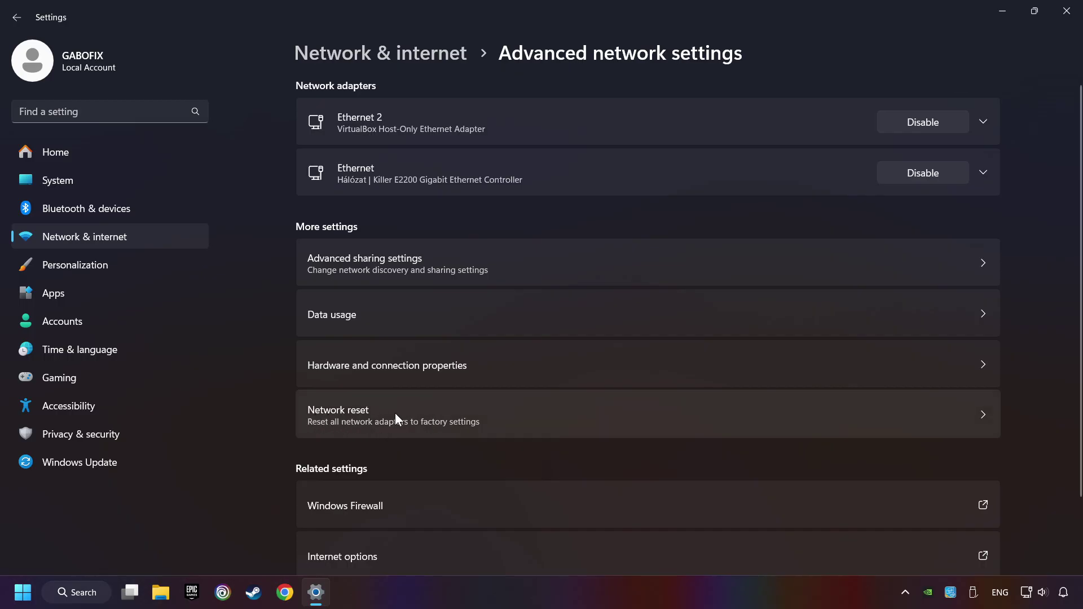
left_click(576, 418)
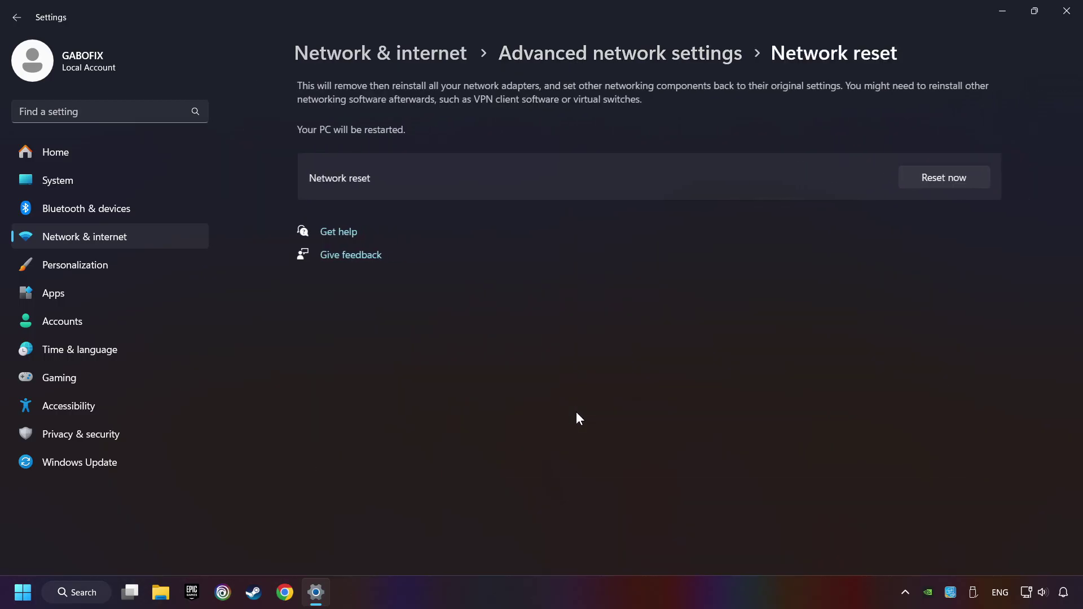
left_click(949, 187)
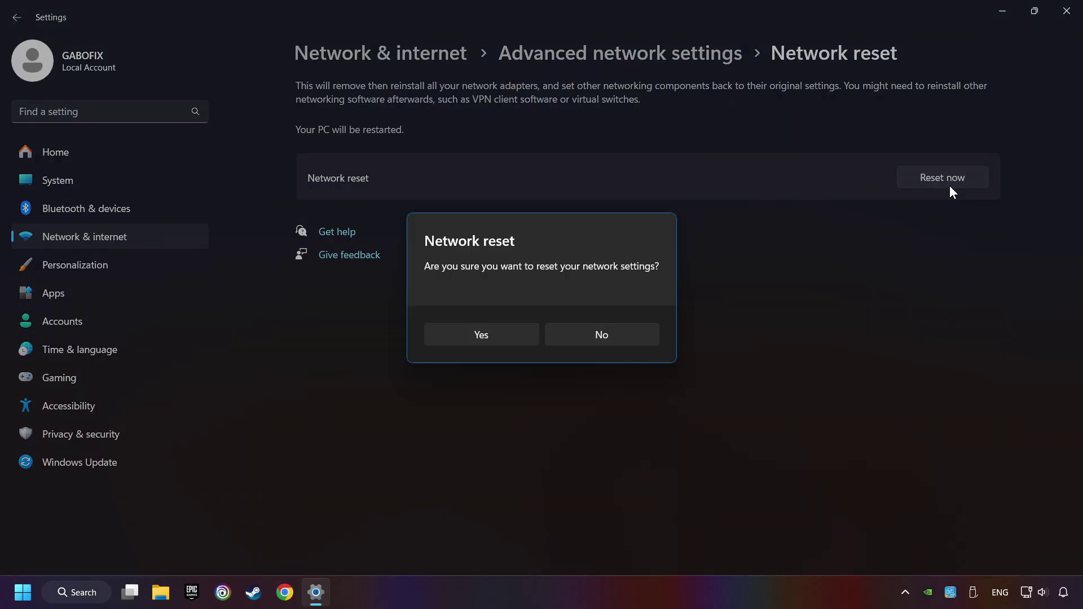
left_click(482, 338)
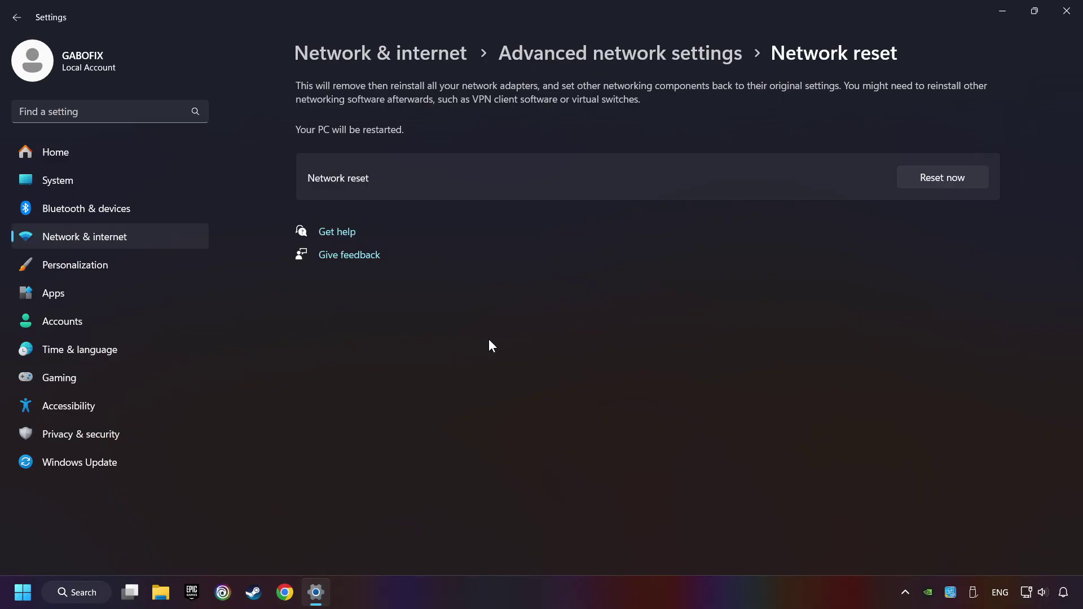
left_click(1066, 10)
- Reopen the Start menu and show its power options
left_click(22, 592)
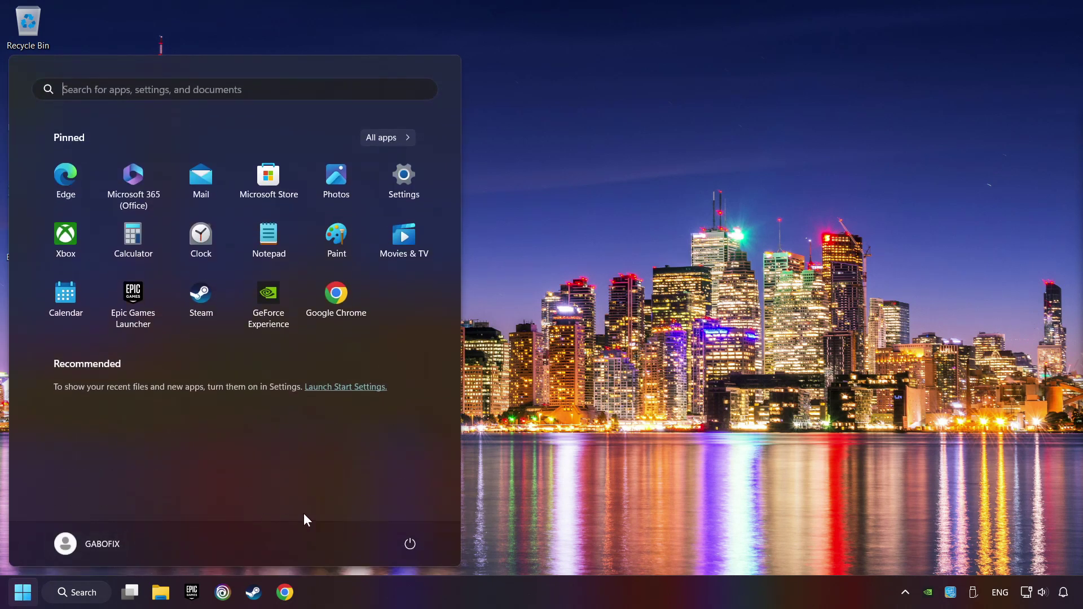
left_click(411, 546)
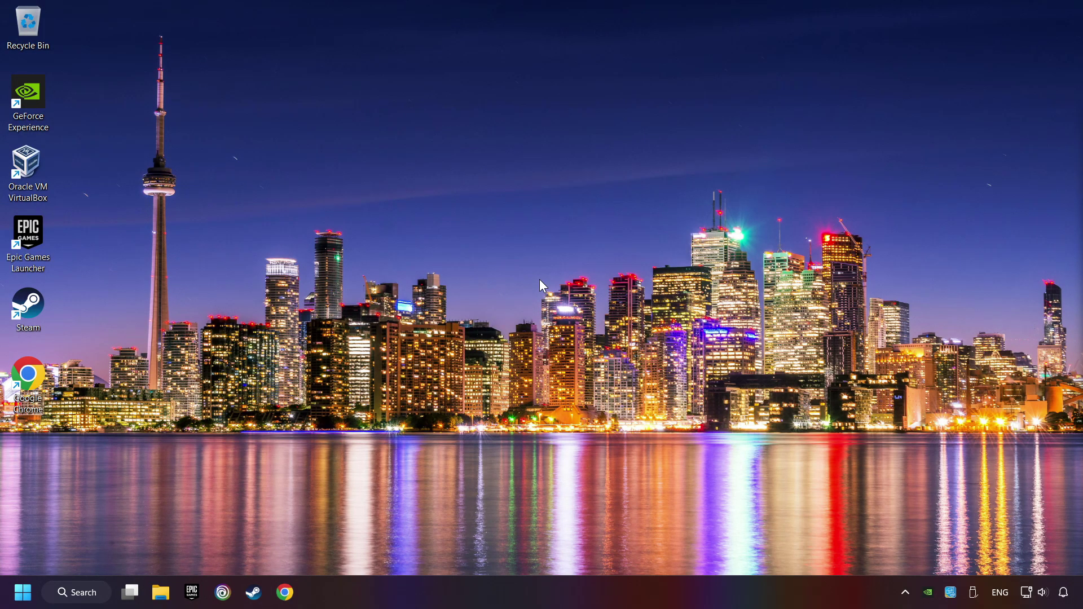
- Go through Network and Sharing Center to Network Connections and open the Ethernet adapter's menu
left_click(100, 594)
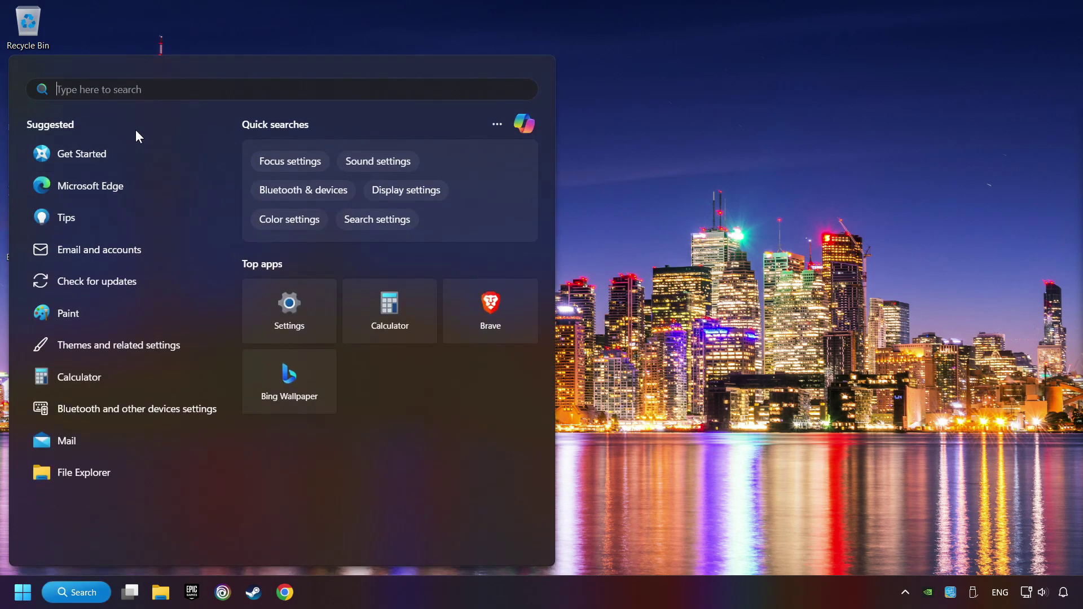
type("control panel")
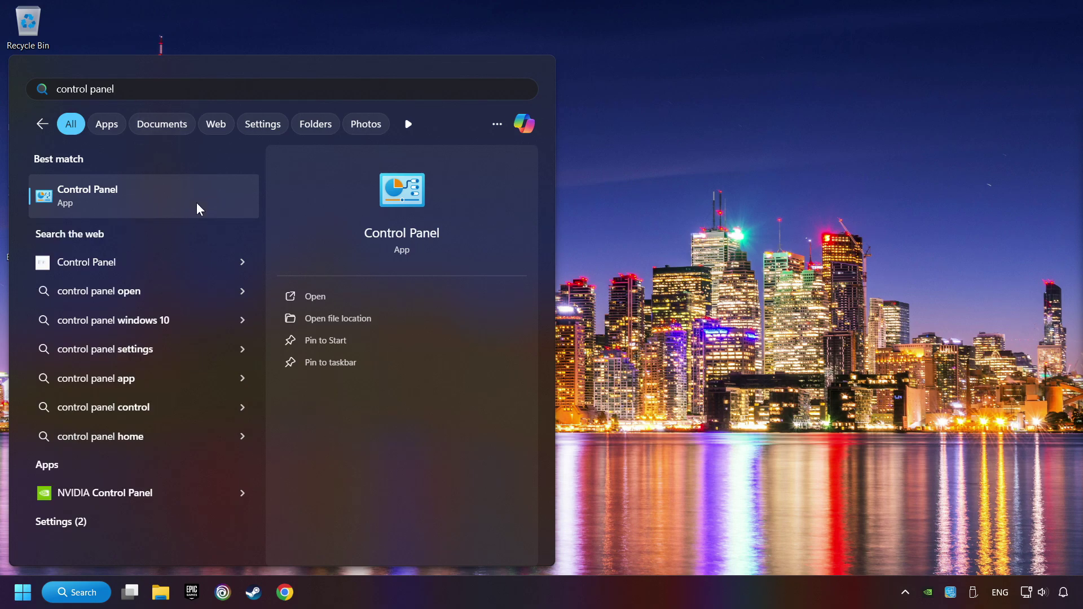
left_click(211, 200)
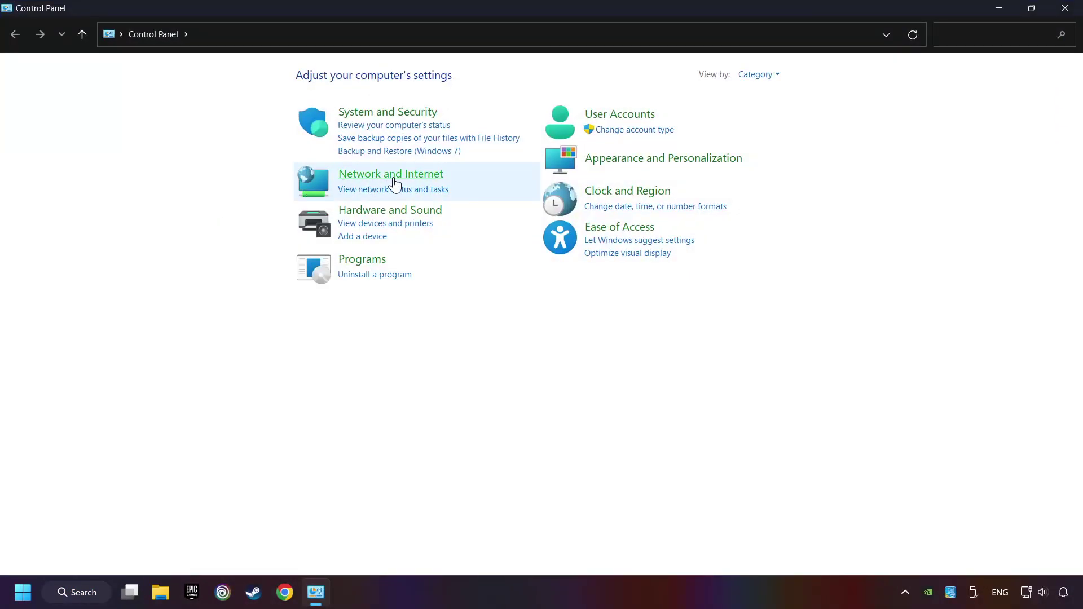
left_click(387, 177)
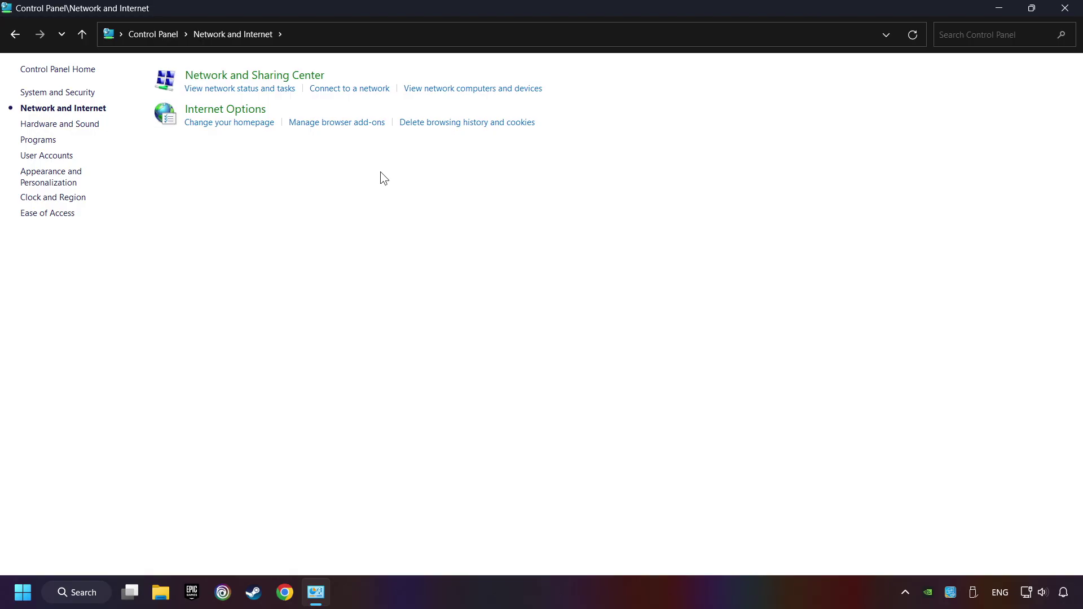
left_click(258, 78)
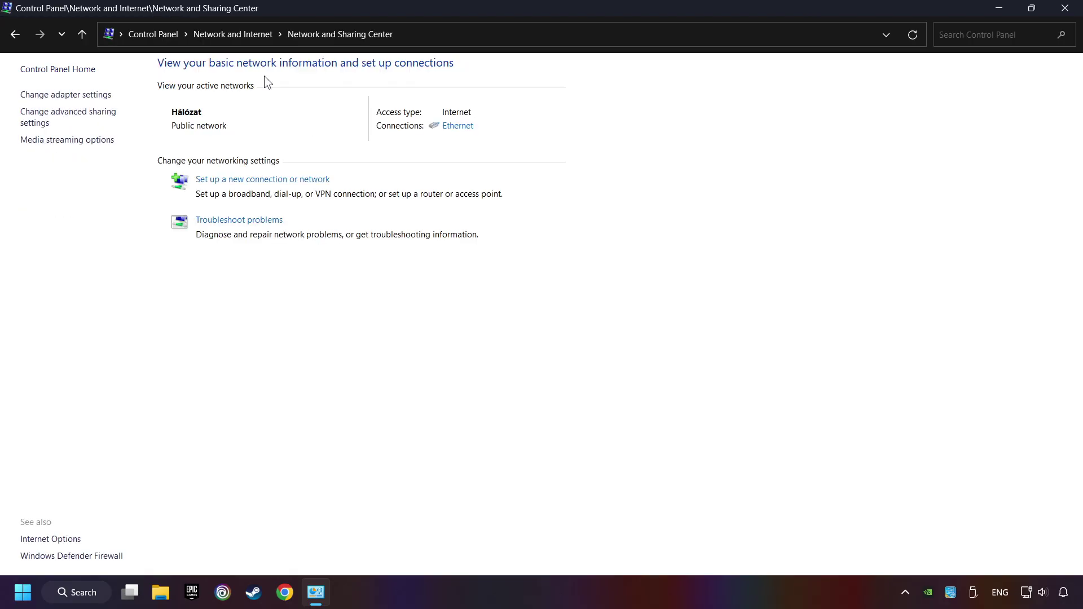
left_click(76, 96)
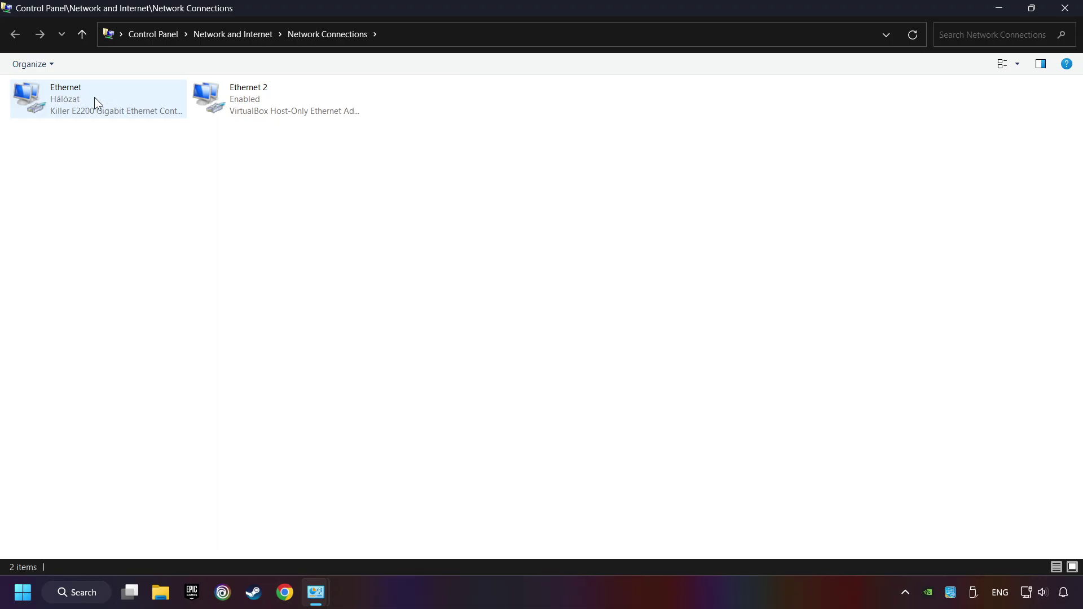
right_click(94, 97)
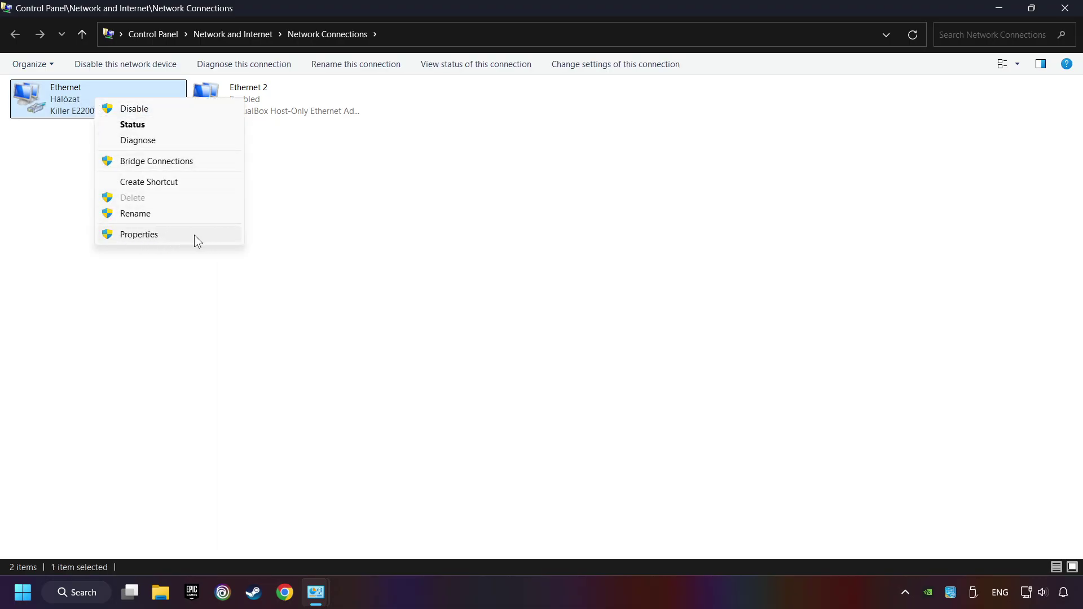
- In Ethernet Properties, give TCP/IPv4 manual DNS servers 8.8.8.8 and 8.8.4.4
left_click(194, 234)
left_click_drag(134, 74, 480, 130)
left_click(419, 293)
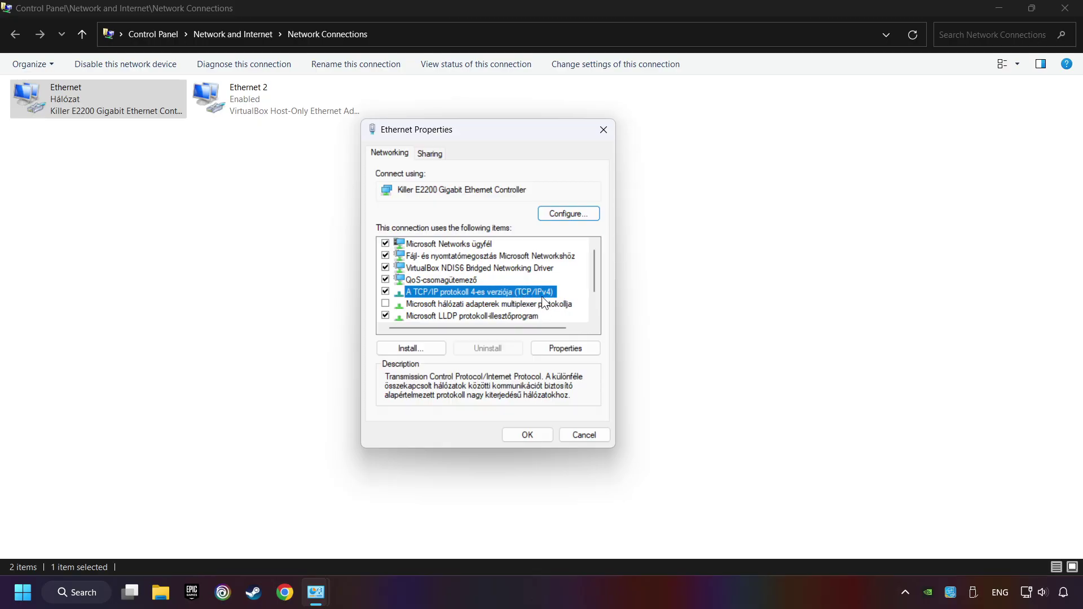
left_click(573, 352)
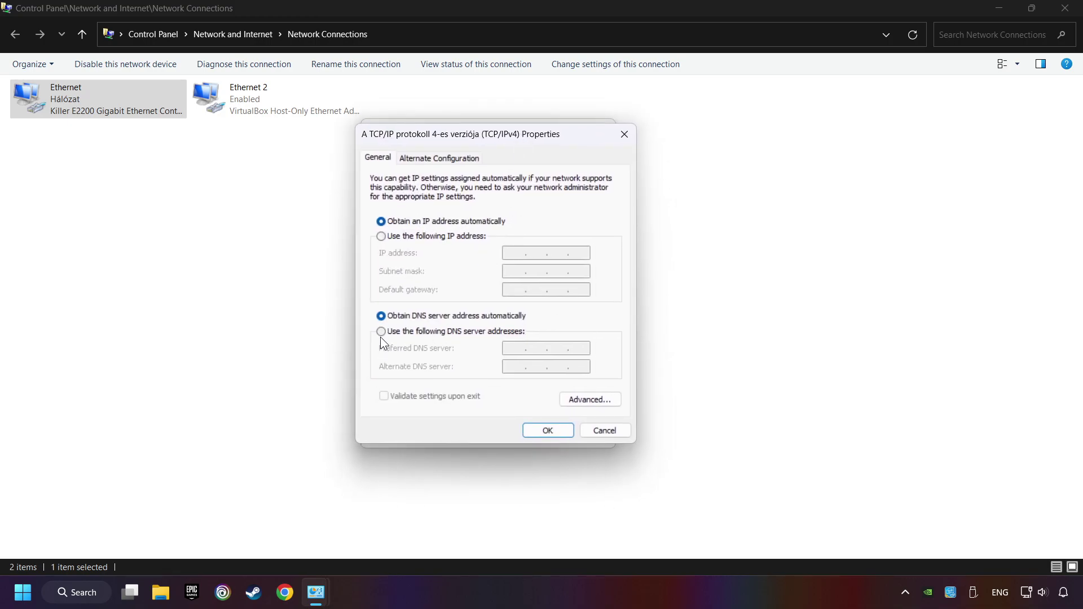
left_click(382, 332)
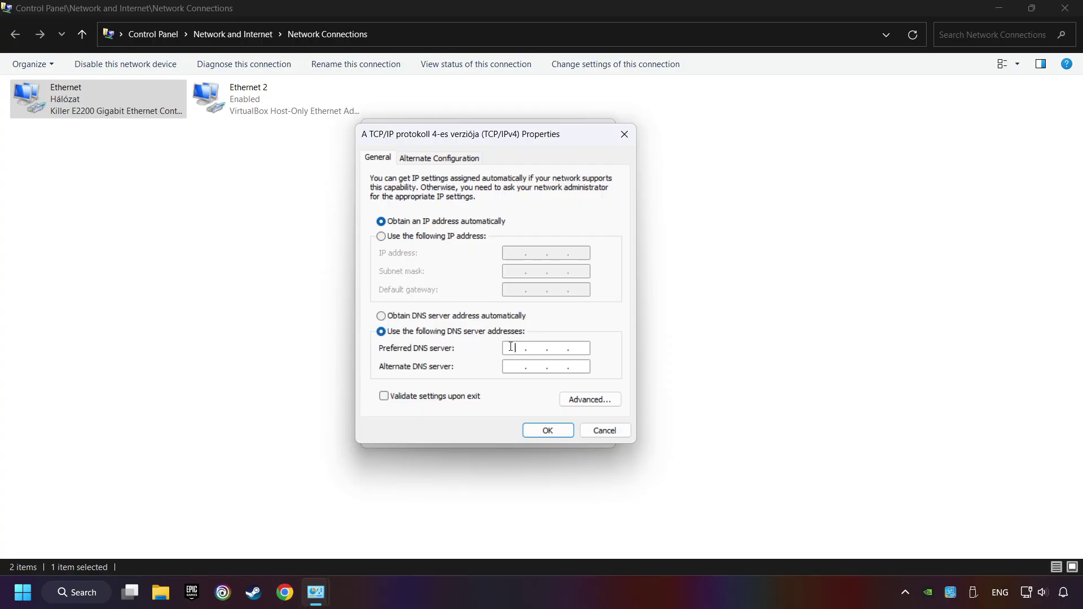
type("8.8.8.8")
left_click(508, 367)
type("8.8.4.4")
left_click(547, 429)
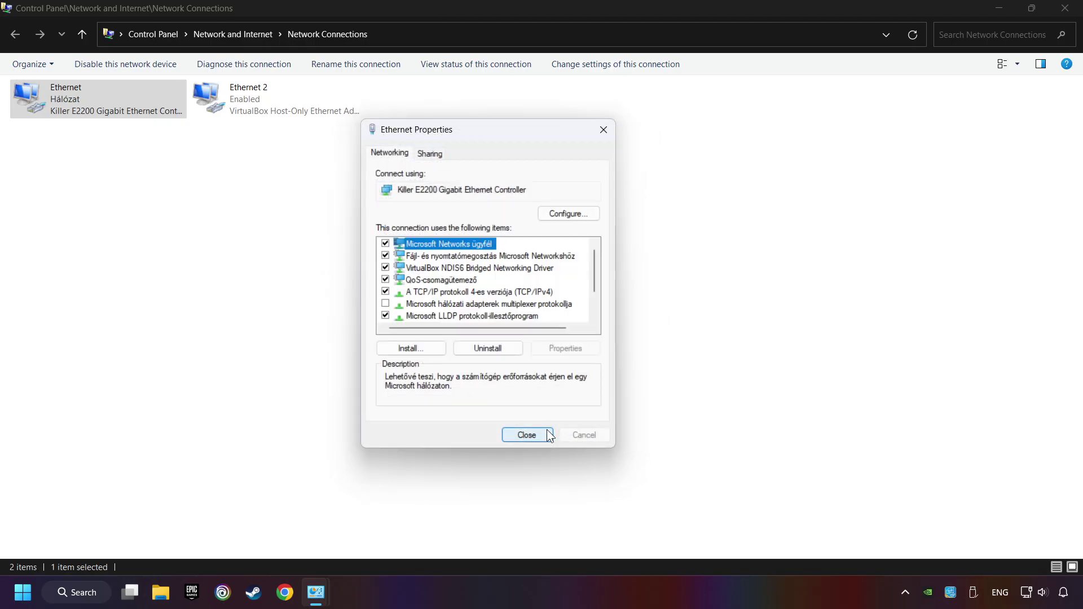